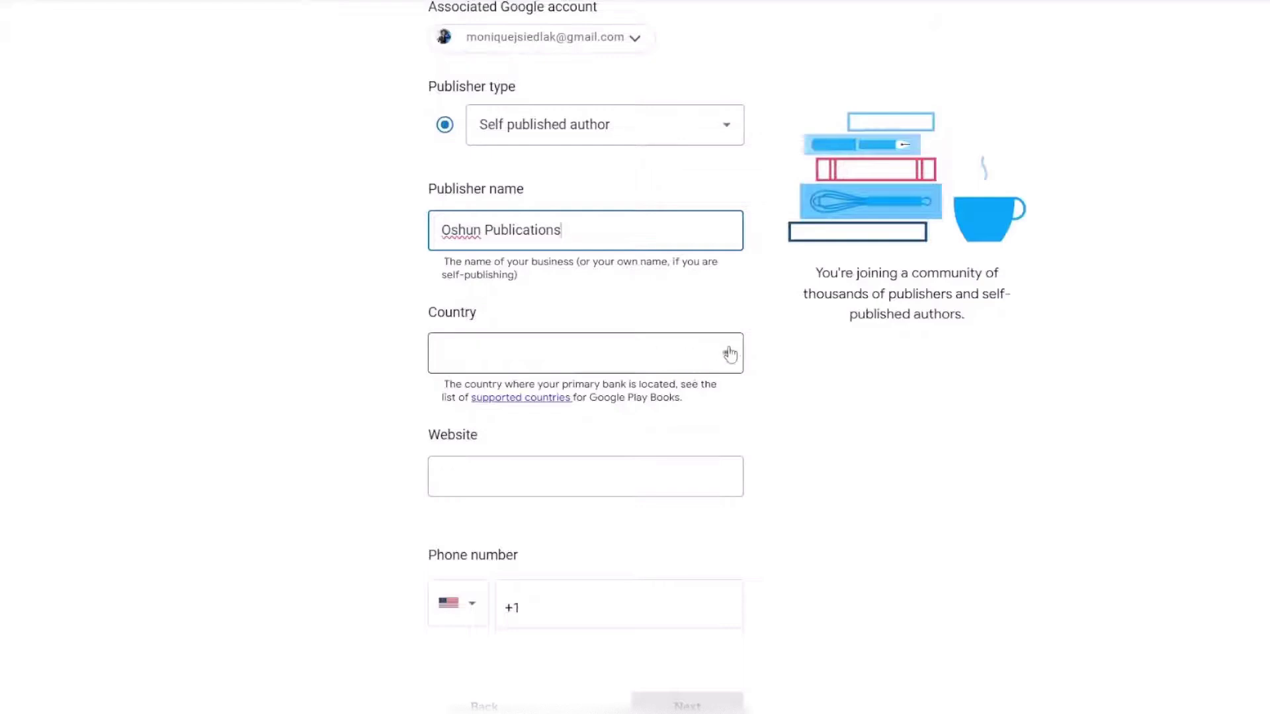
- Choose United States from the Country dropdown
click(730, 354)
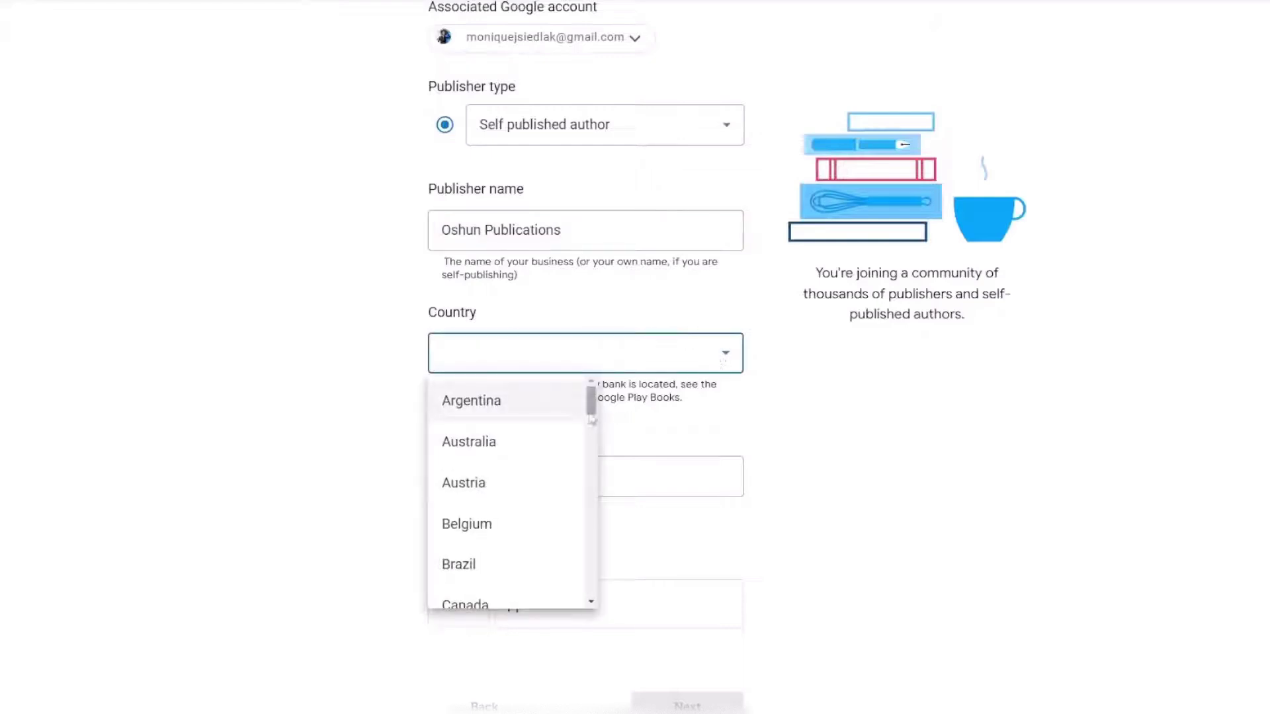
drag(591, 418, 602, 613)
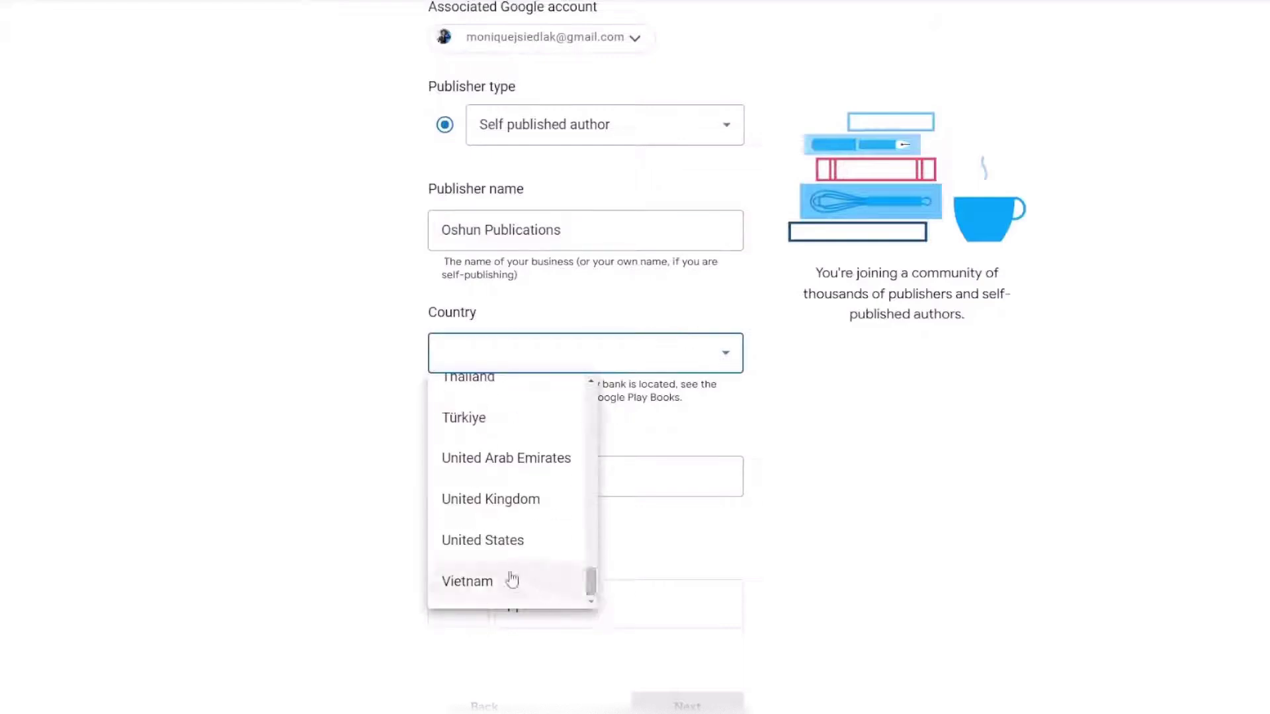
click(508, 552)
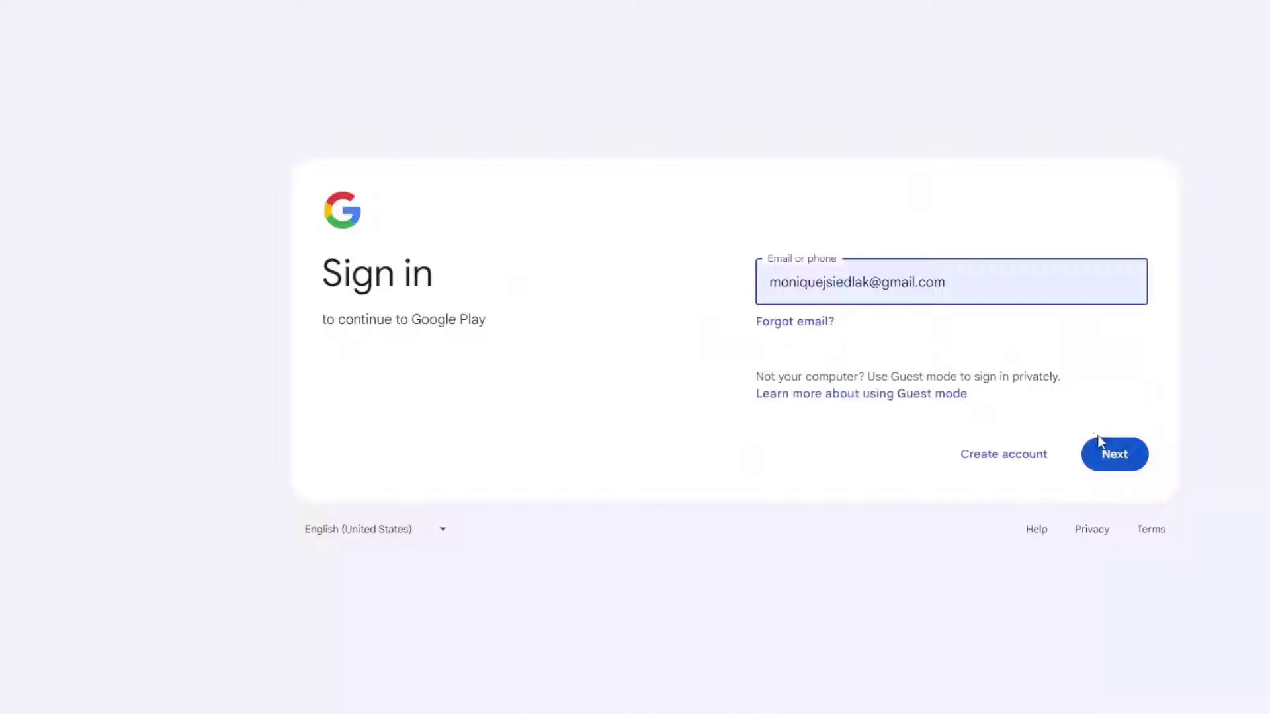
- Sign in to the Google account with the account password
click(1109, 454)
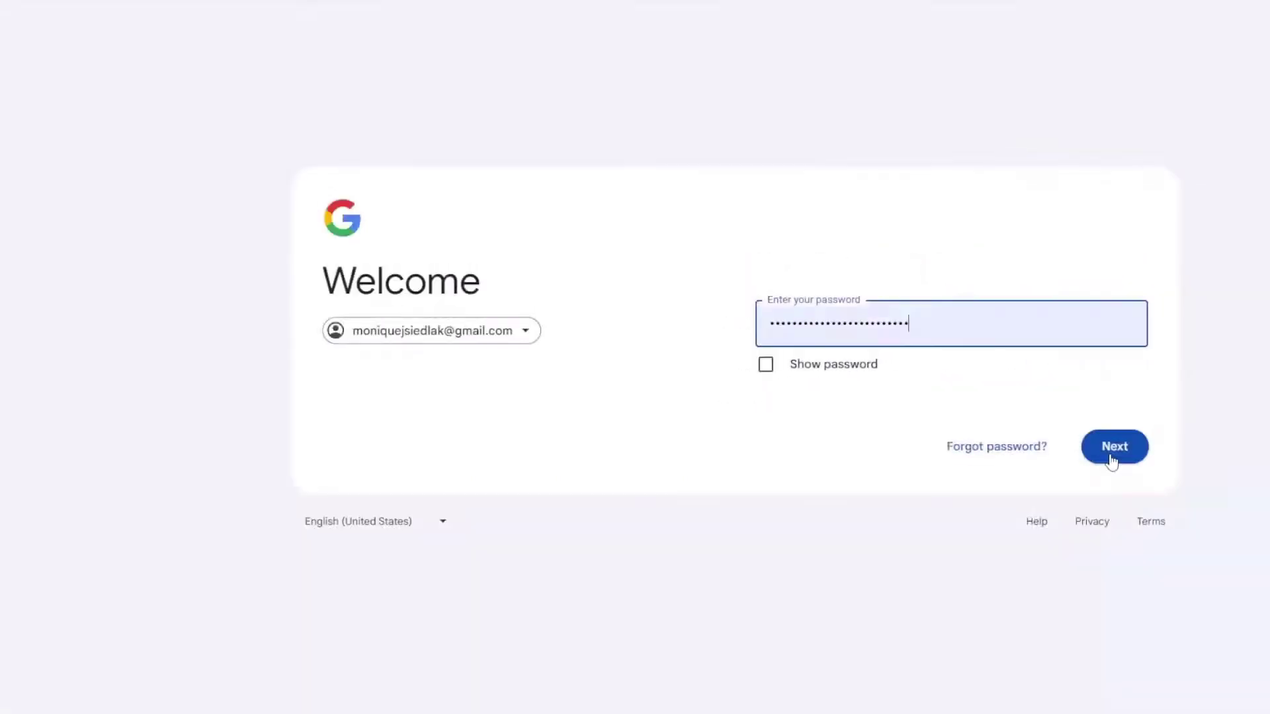
click(1108, 455)
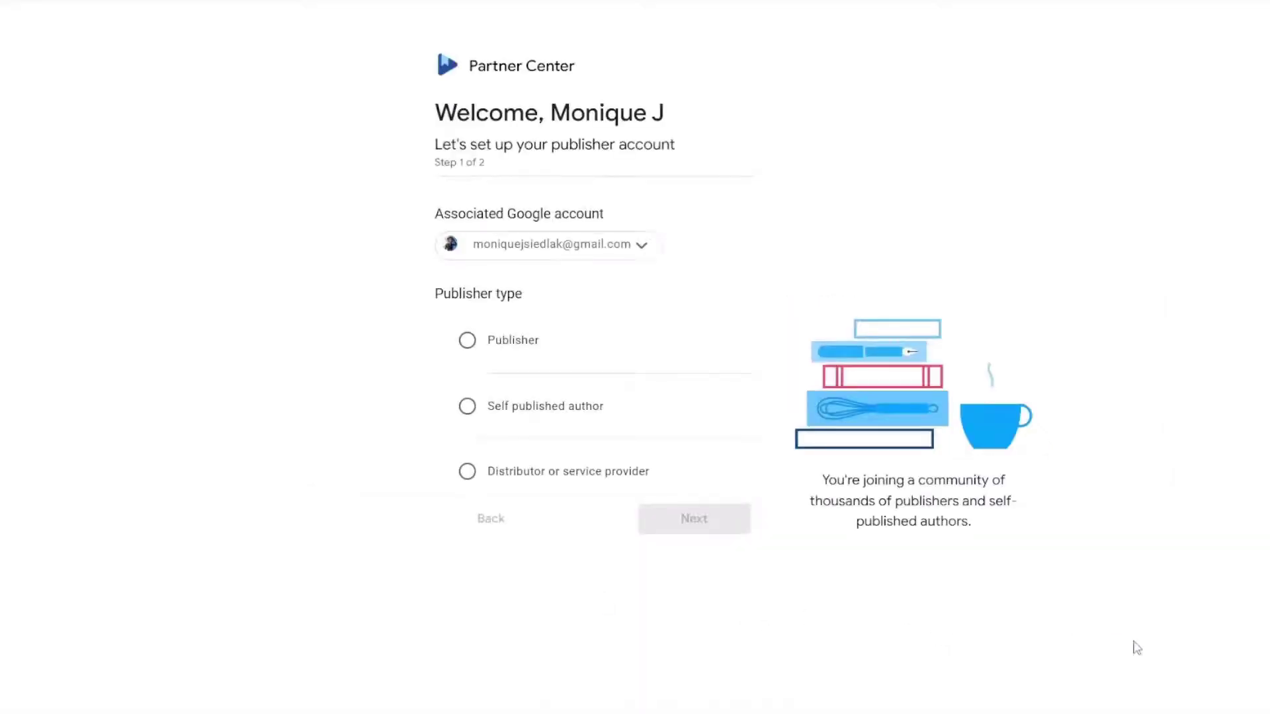
- Register as self-published author Oshun Publications, United States, with the publisher website
click(467, 406)
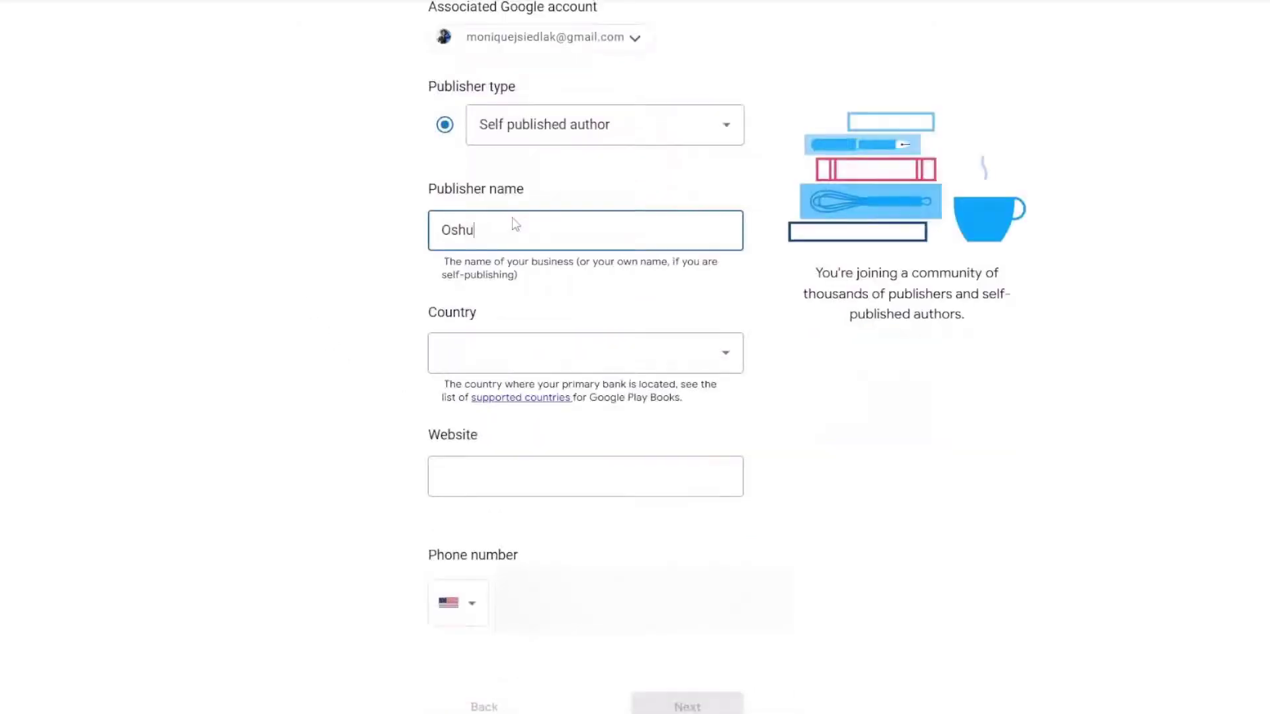
text(npublications)
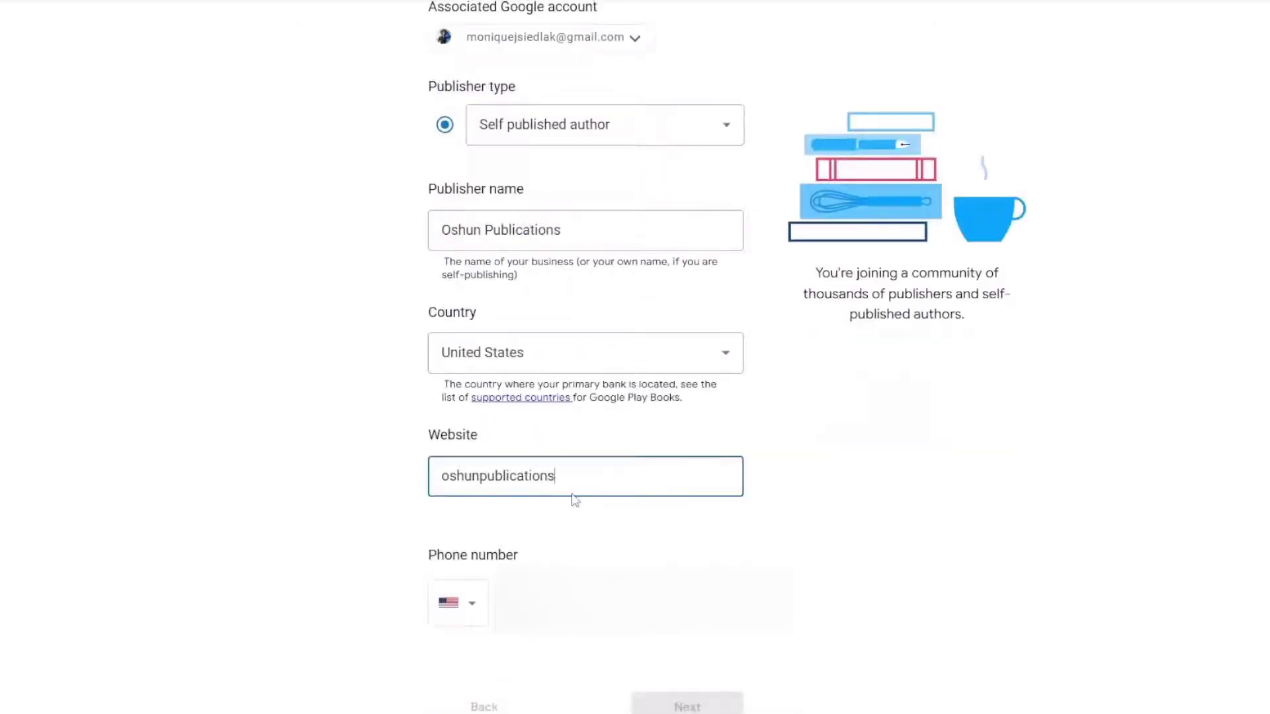
text(.com)
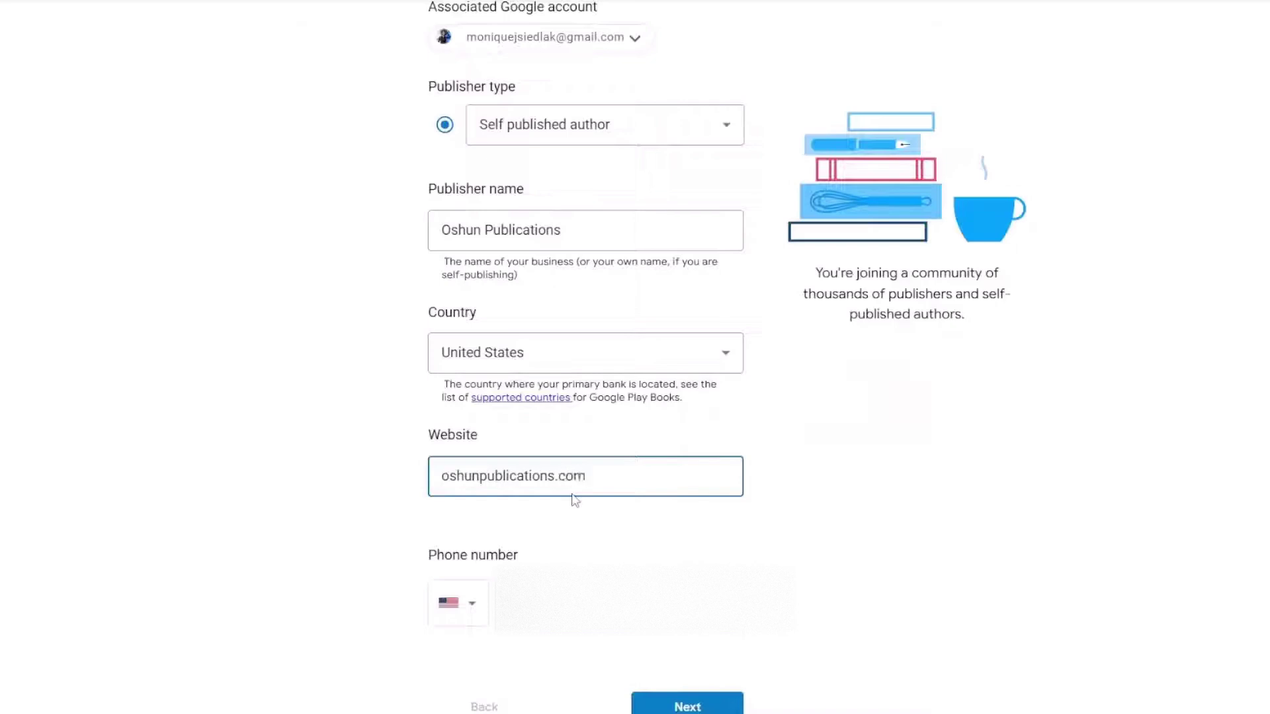
key(Tab)
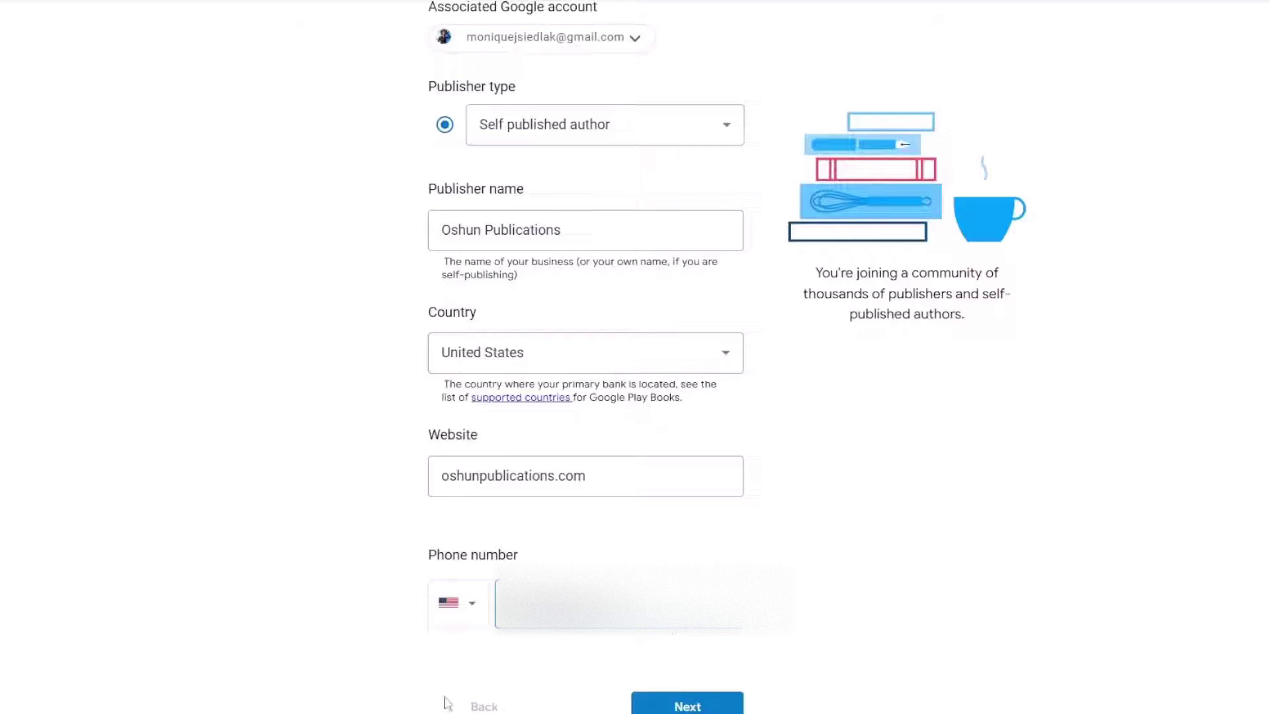
click(701, 707)
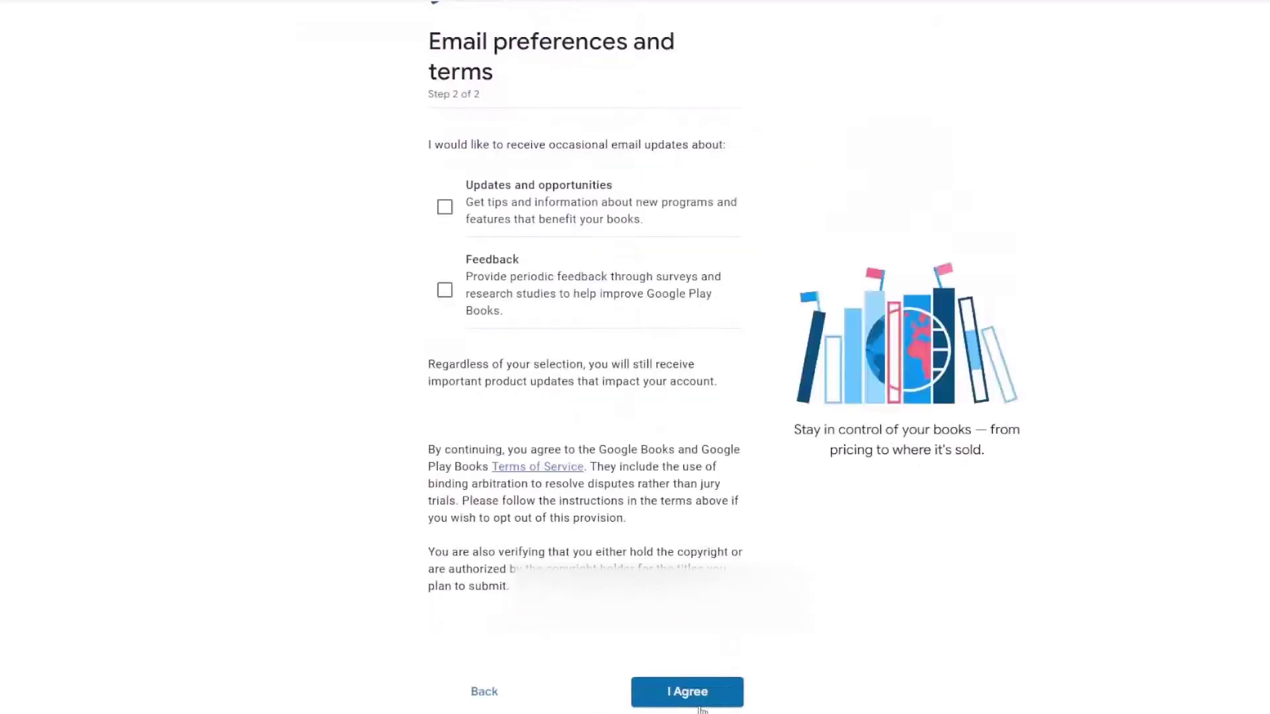
- Read through the Terms of Service and tick the I'm not a robot checkbox
scroll(887, 683, down, 1)
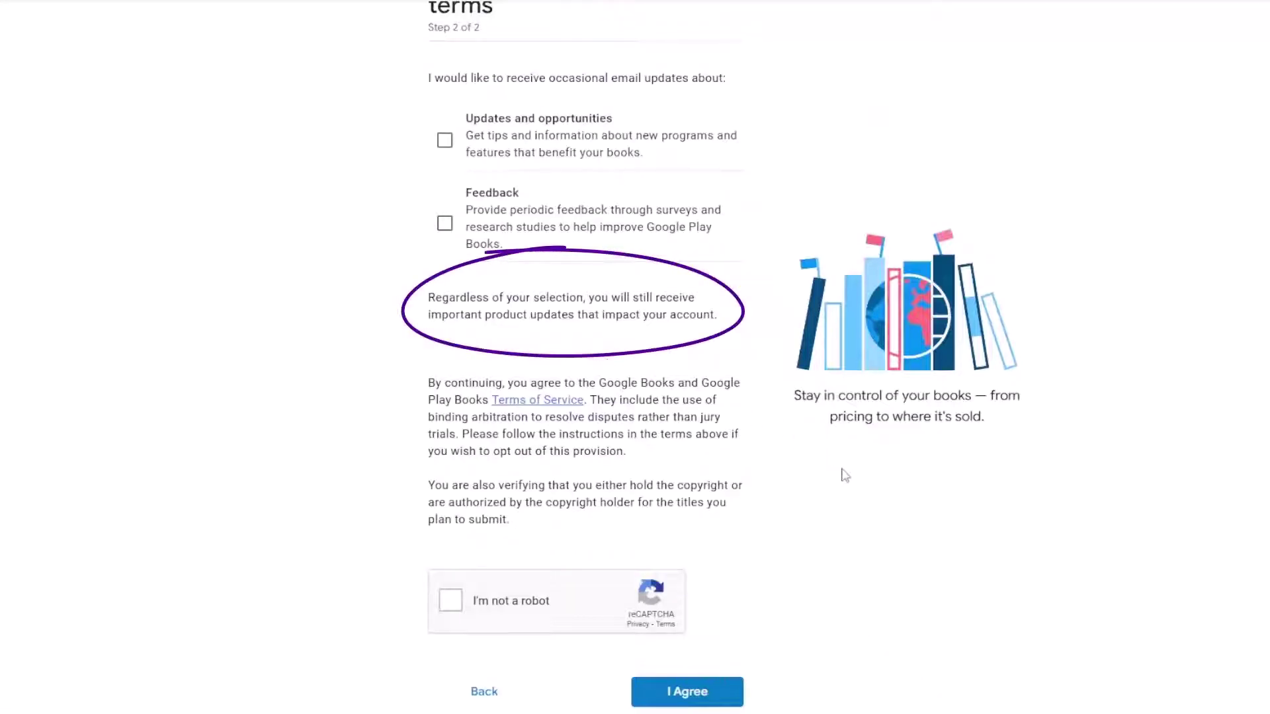
click(580, 413)
scroll(358, 430, down, 20)
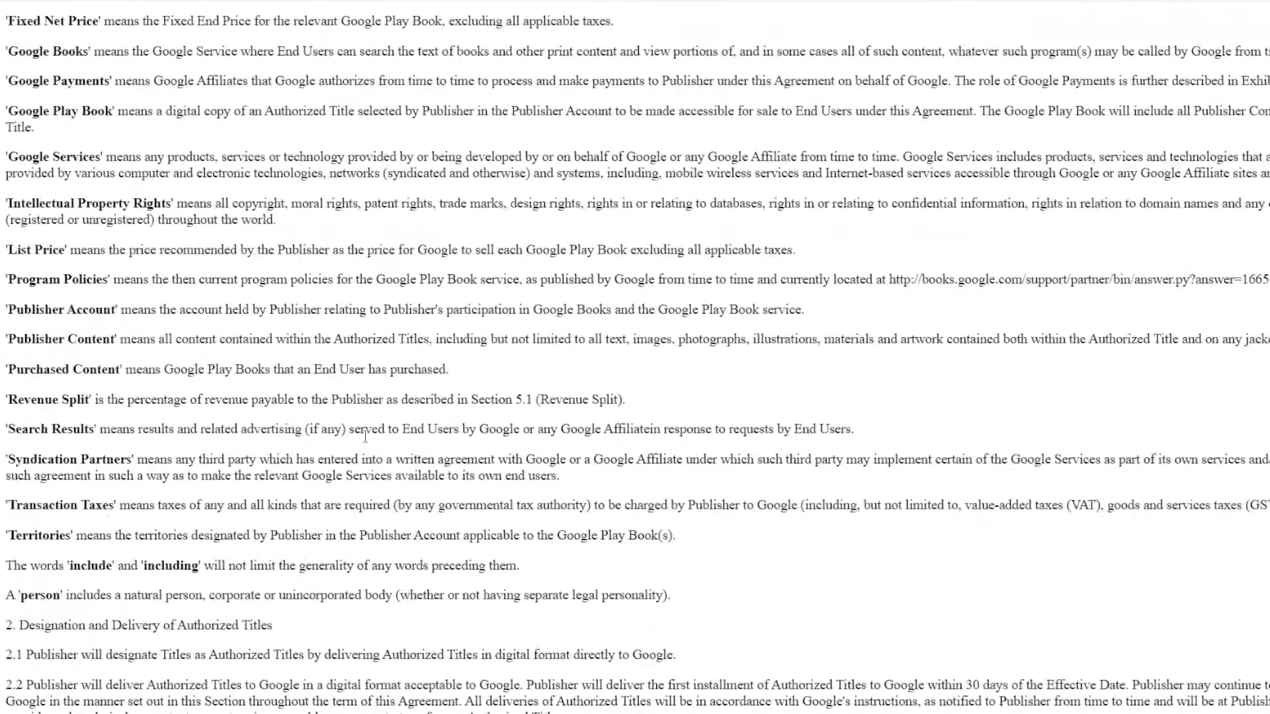
scroll(342, 424, down, 20)
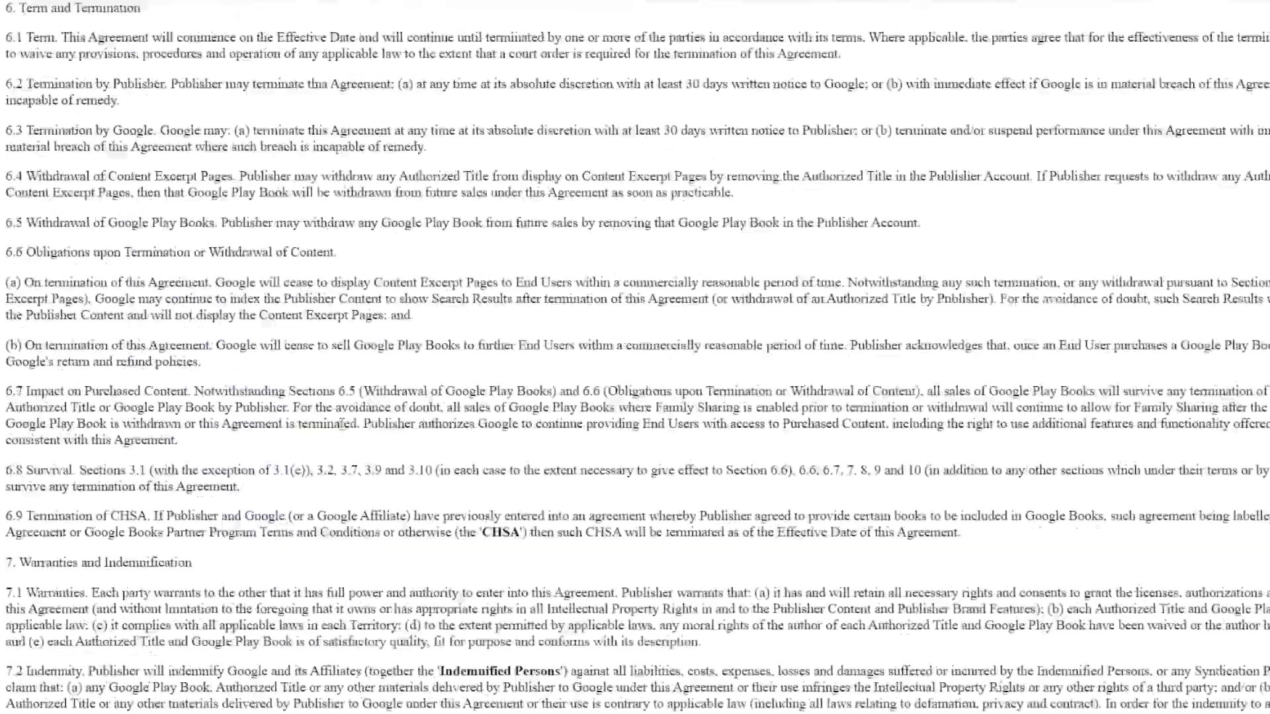
scroll(343, 422, down, 3)
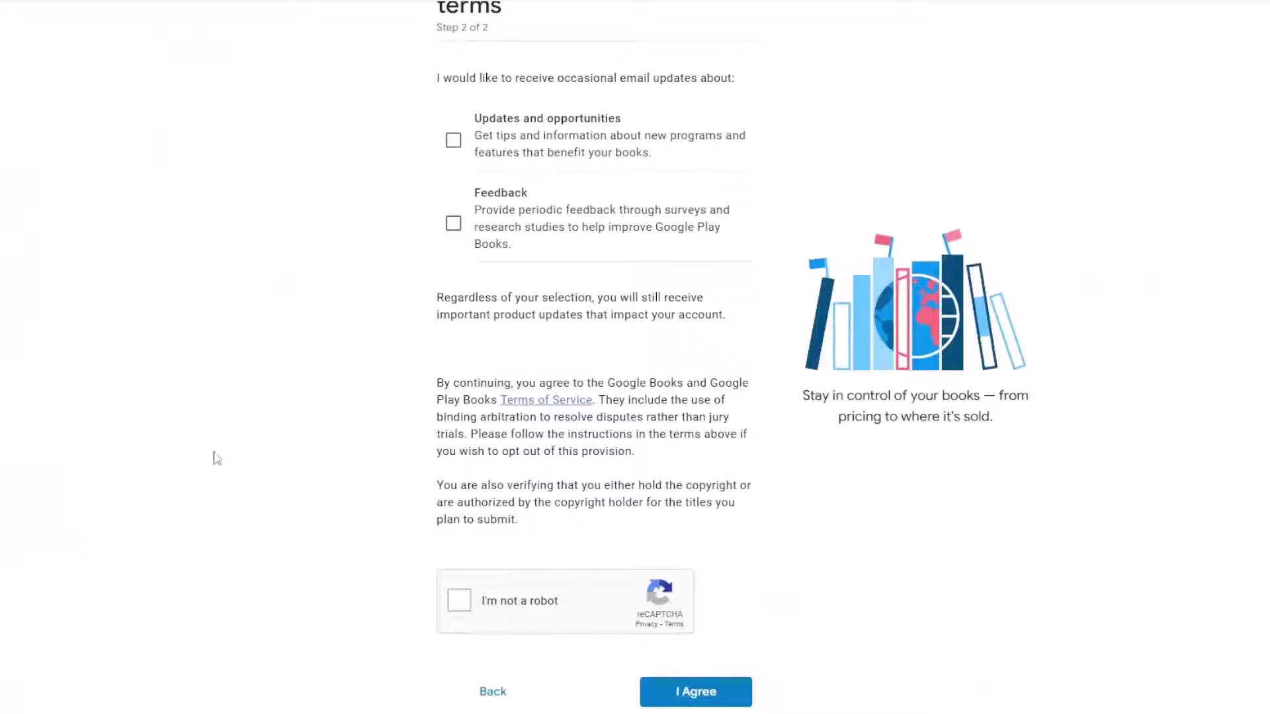
click(451, 608)
- Accept the terms, then start creating a payment profile from the Home page
click(698, 692)
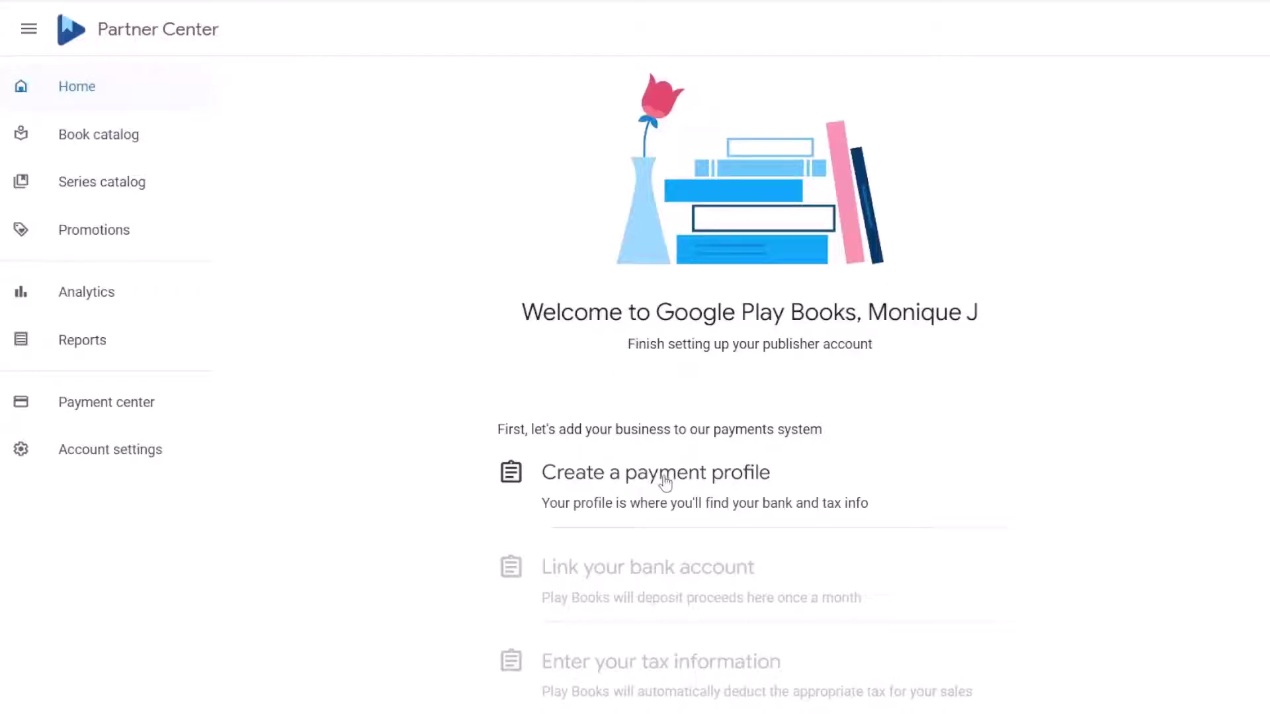
scroll(359, 388, down, 3)
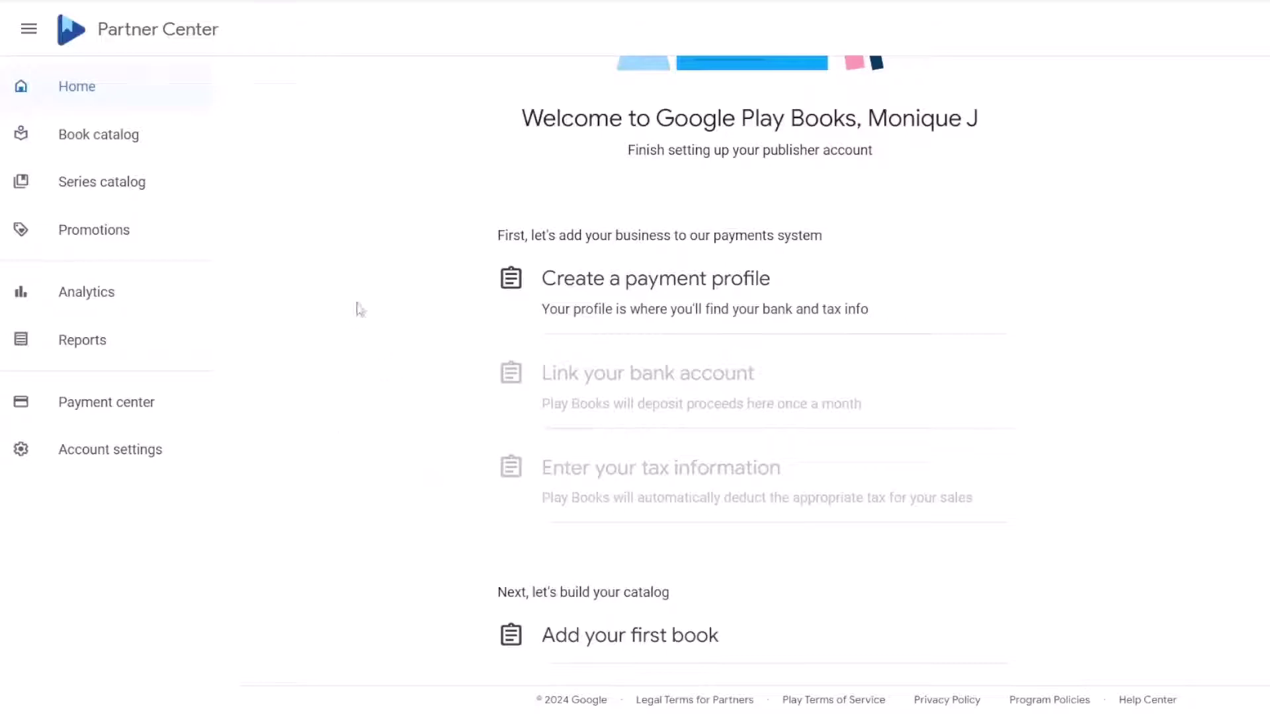
click(633, 288)
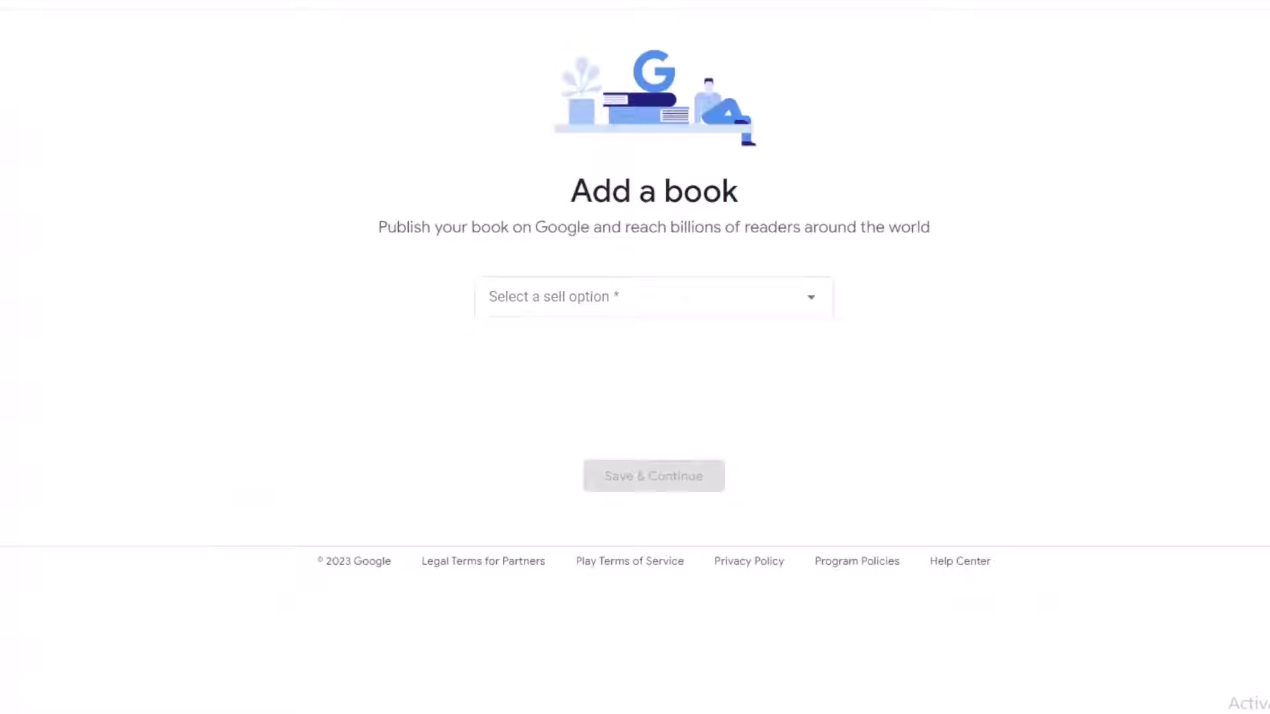
click(795, 307)
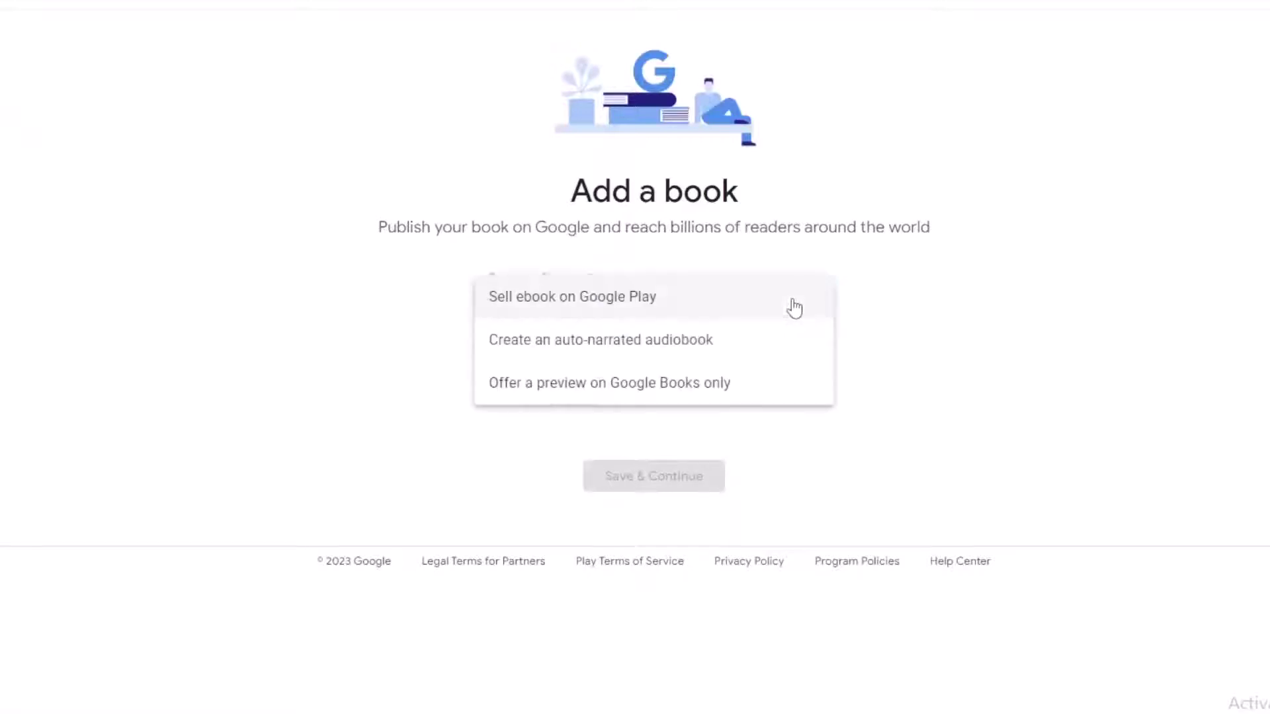
click(643, 305)
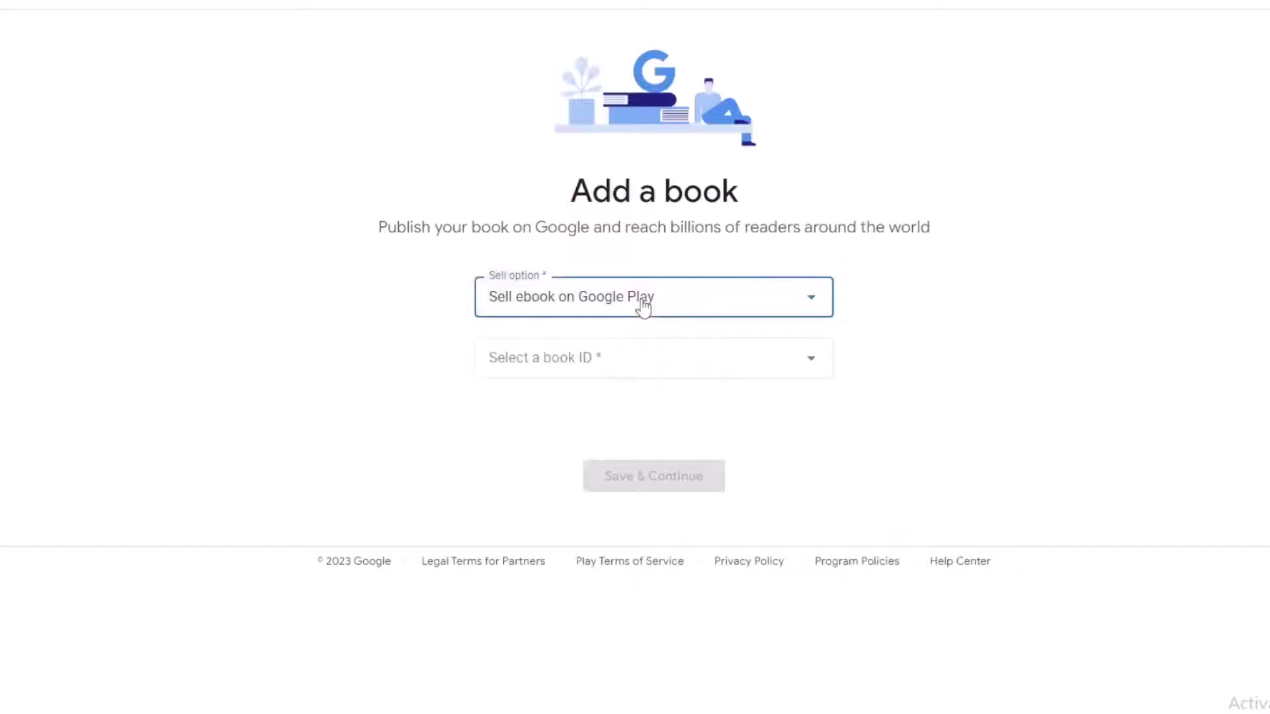
click(815, 373)
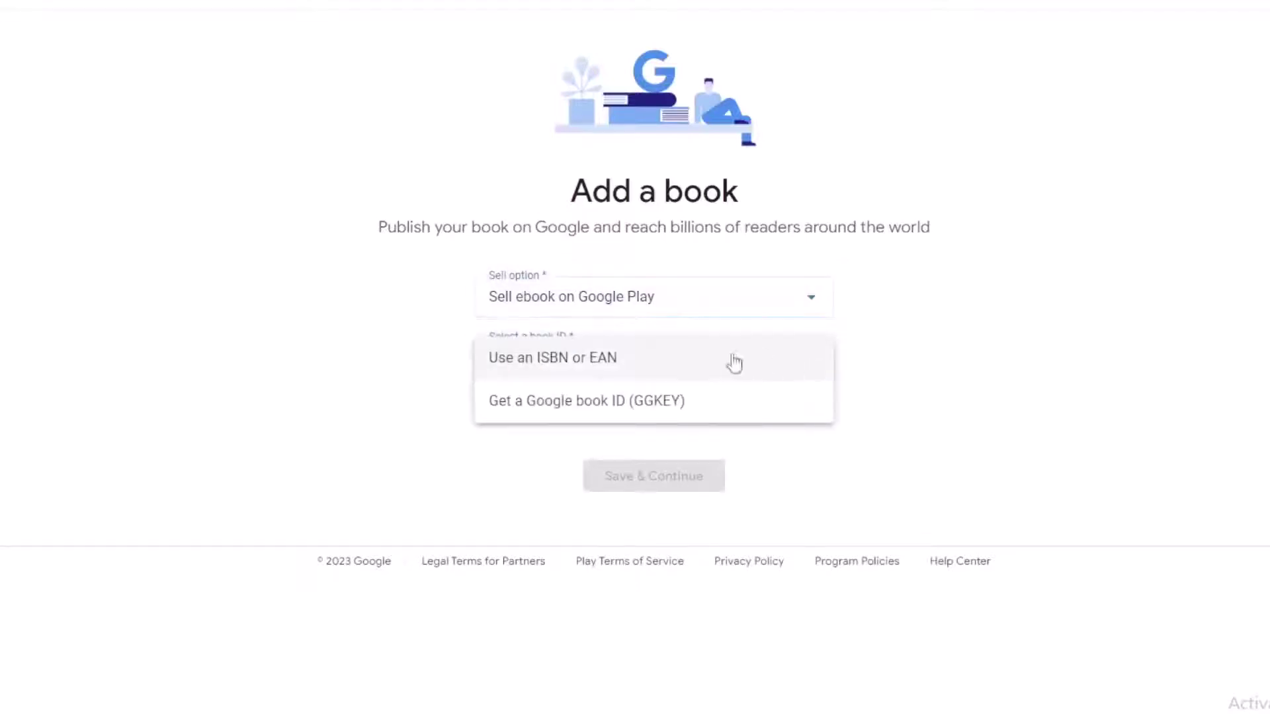
click(599, 364)
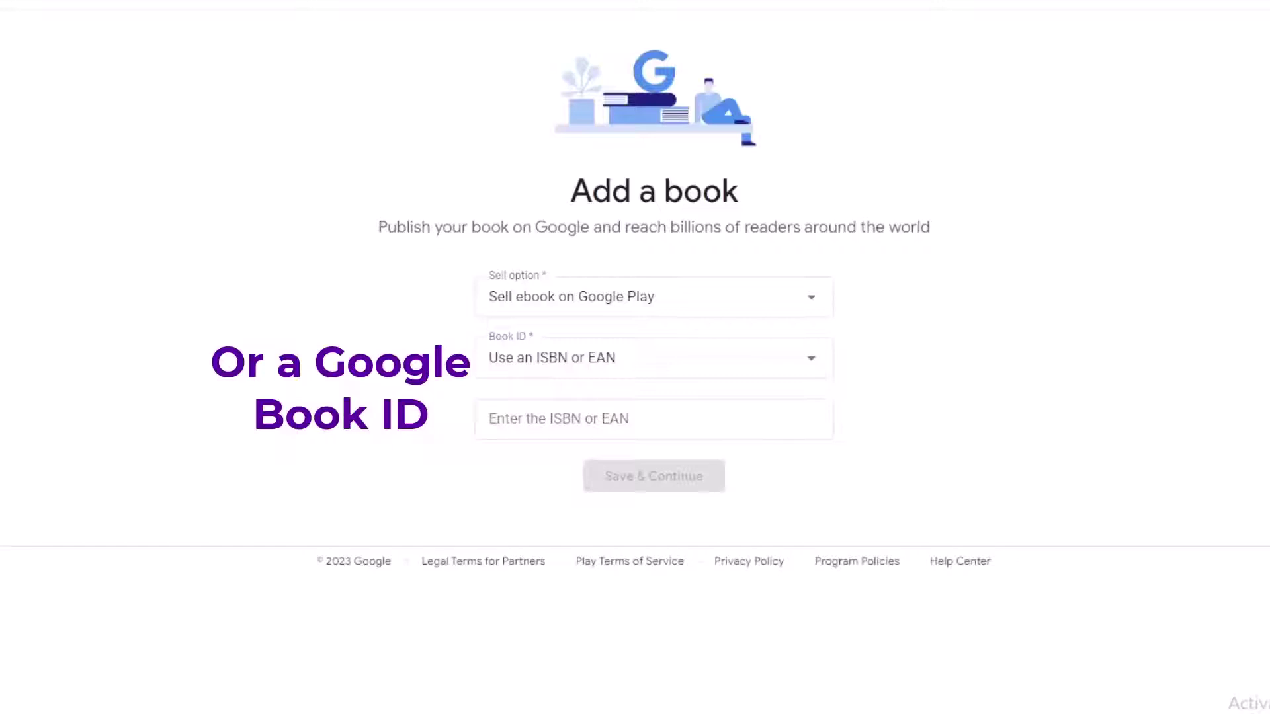
click(598, 418)
key(ctrl+v)
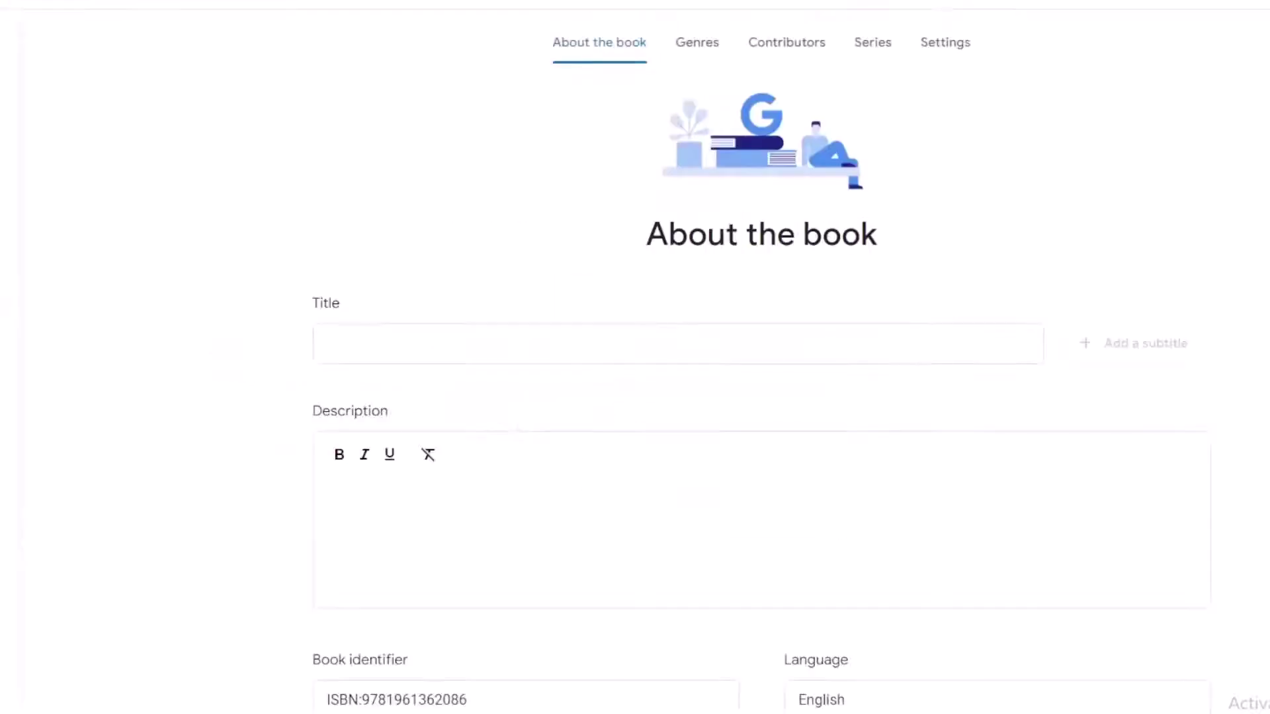
- Enter the title 'Secrets of the Dhampir', the formatted blurb, and edit the page count
click(638, 343)
text(Secrets of the Dhampir)
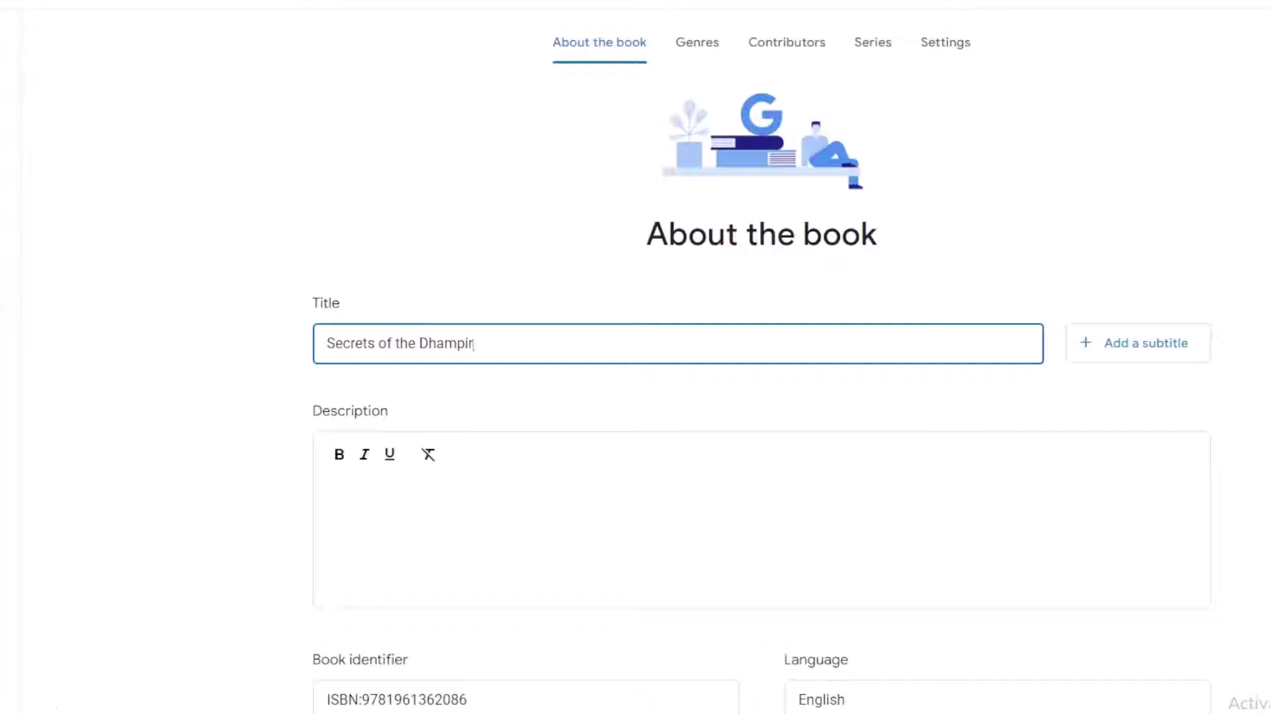
click(373, 503)
key(ctrl+v)
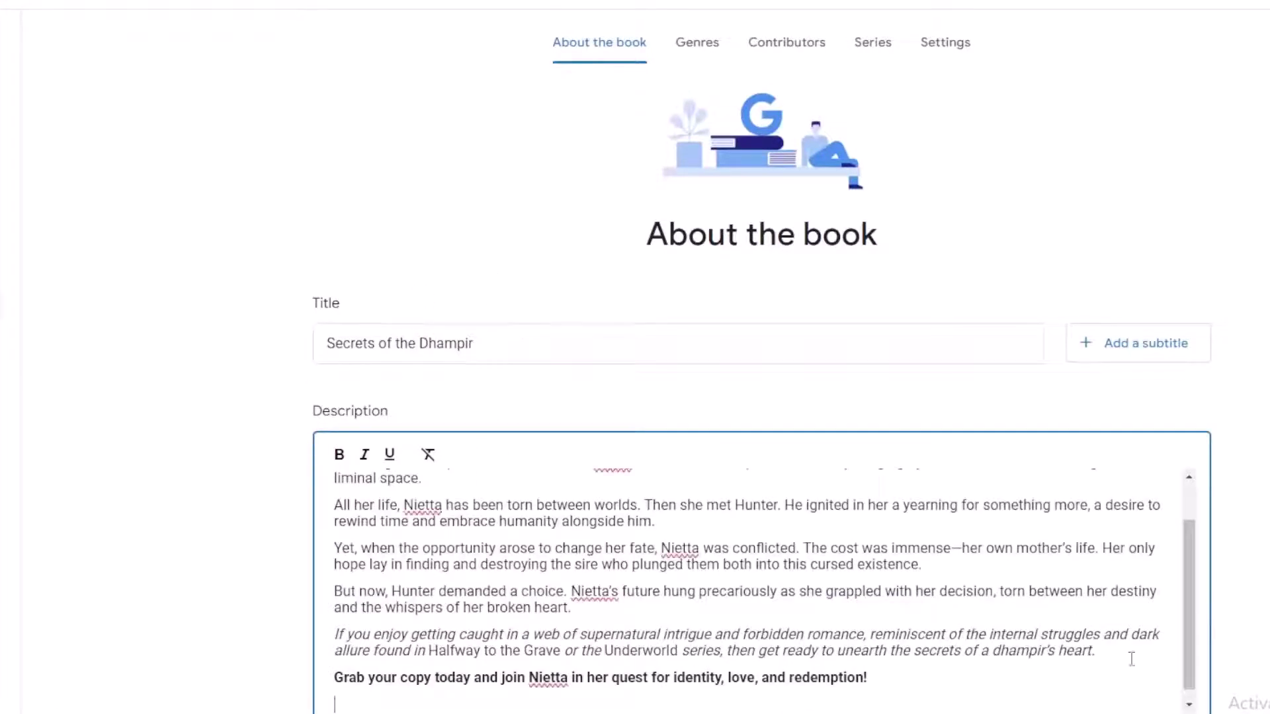
drag(1190, 646, 1212, 539)
scroll(1264, 582, down, 7)
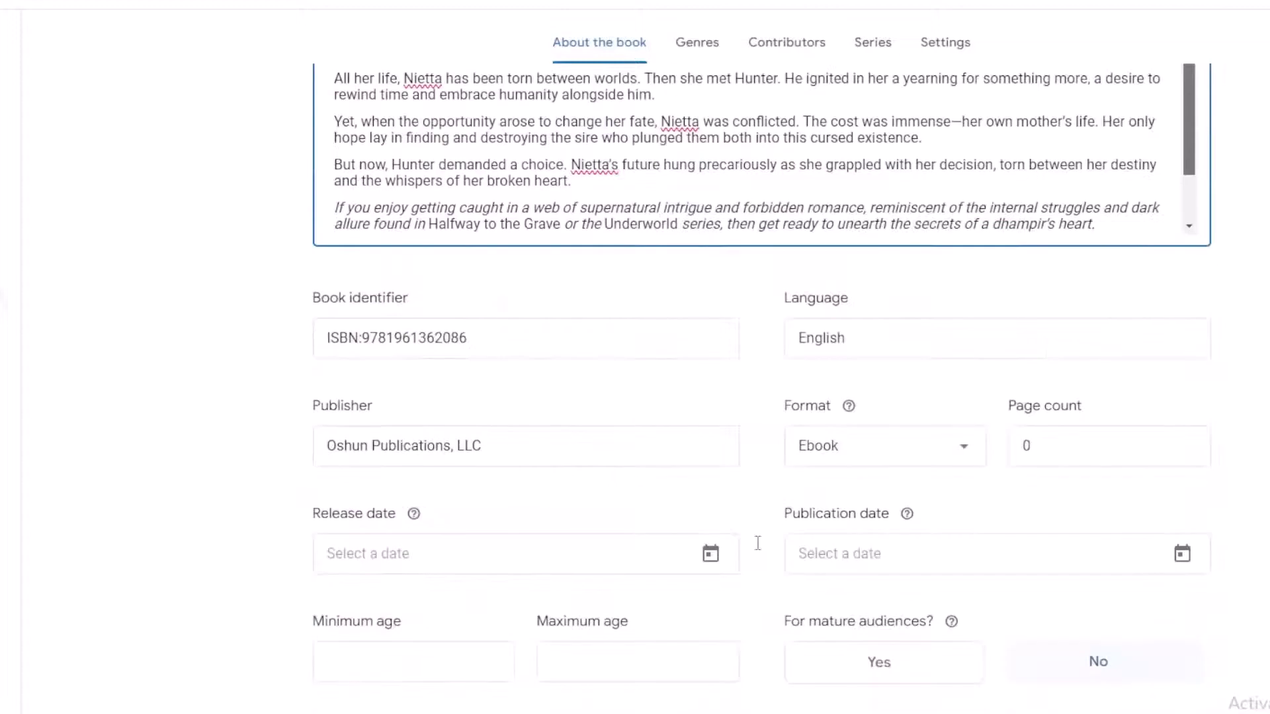
click(1068, 444)
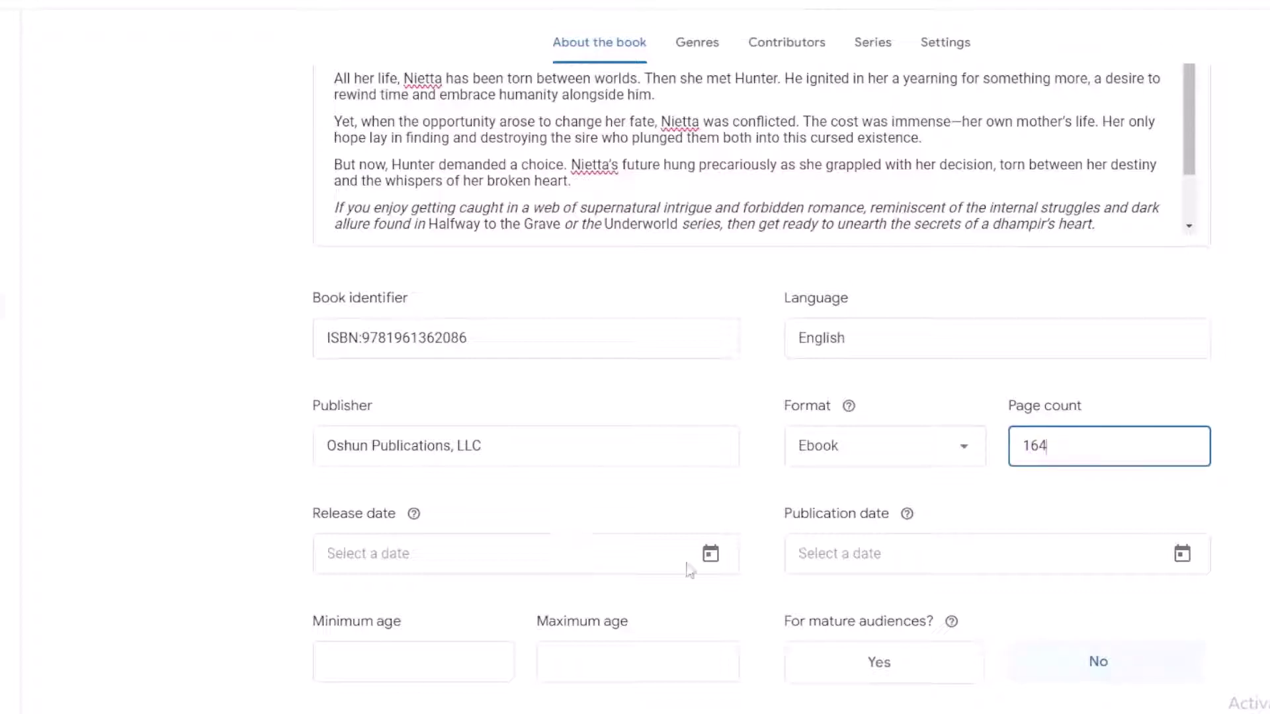
- Set the release date to January 25, 2024 and open the minimum reader age list
click(718, 559)
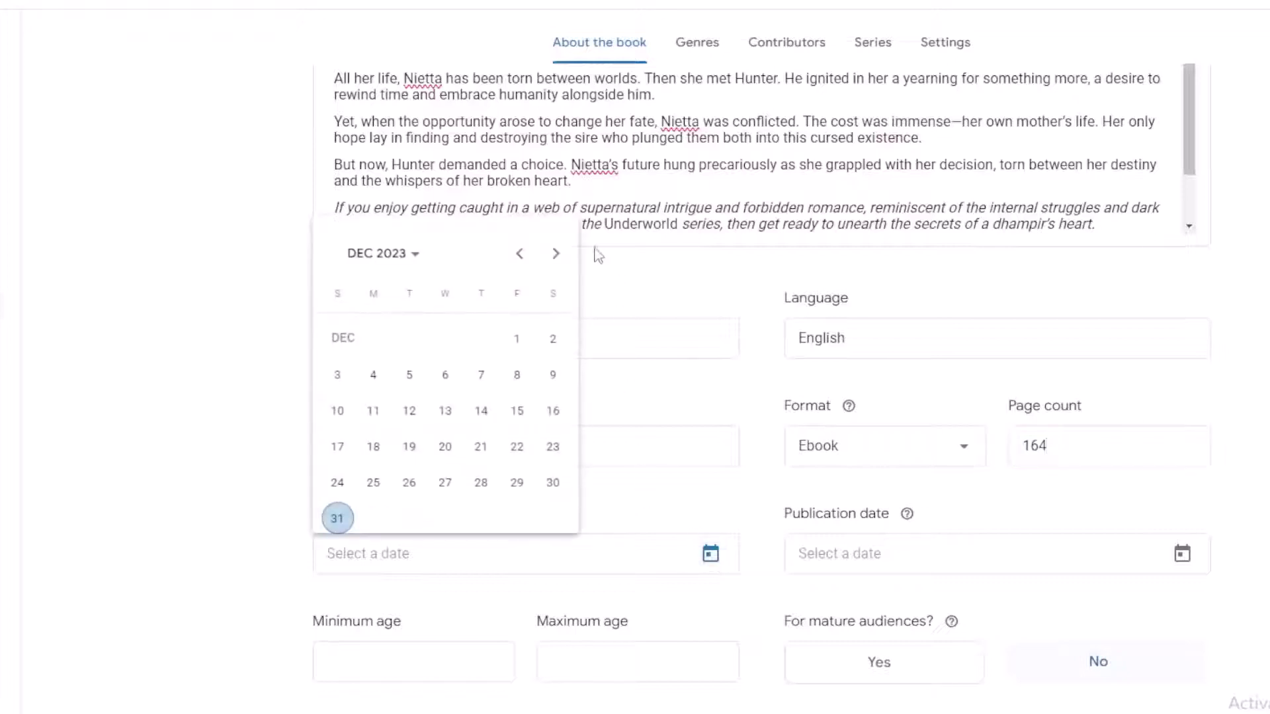
click(555, 253)
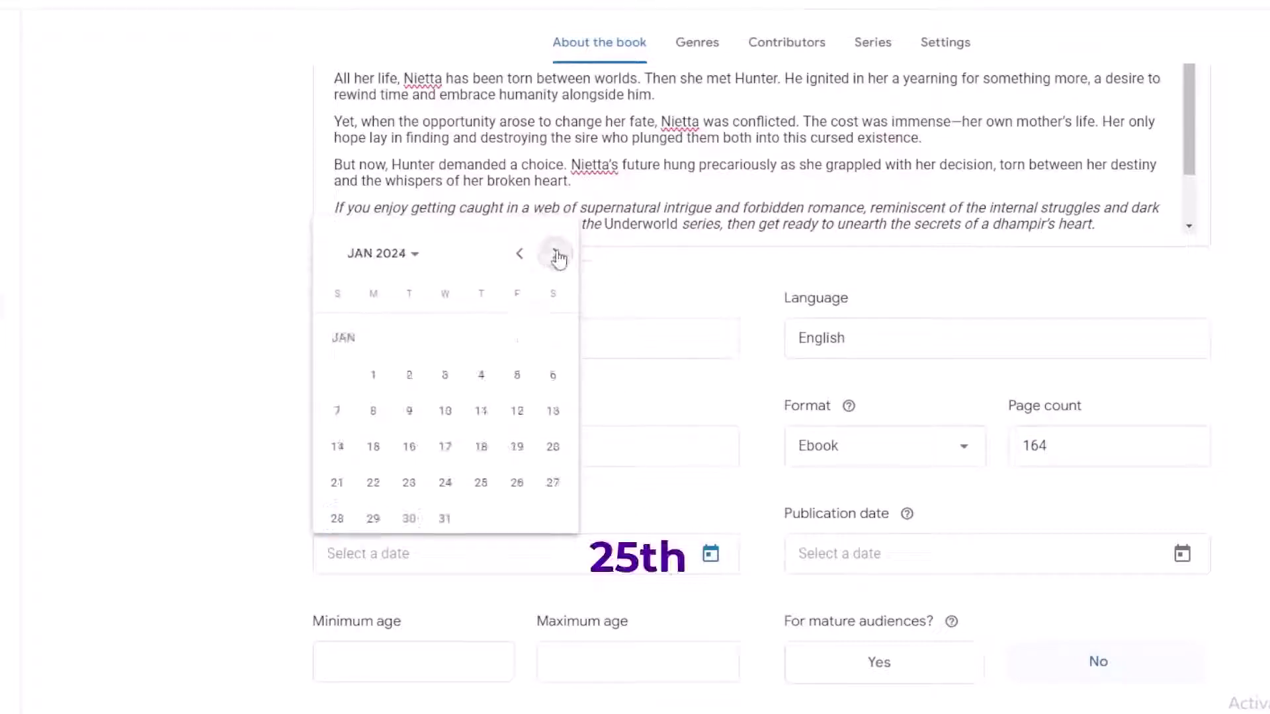
click(481, 484)
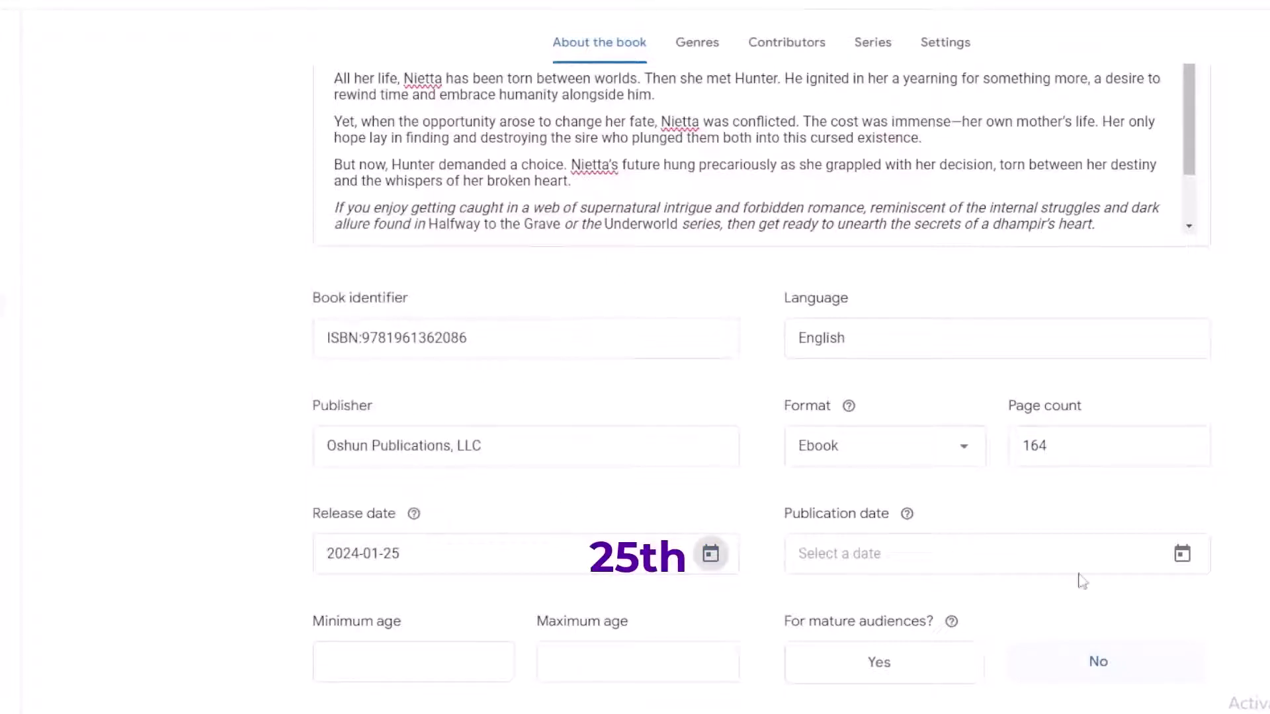
mouse_move(903, 522)
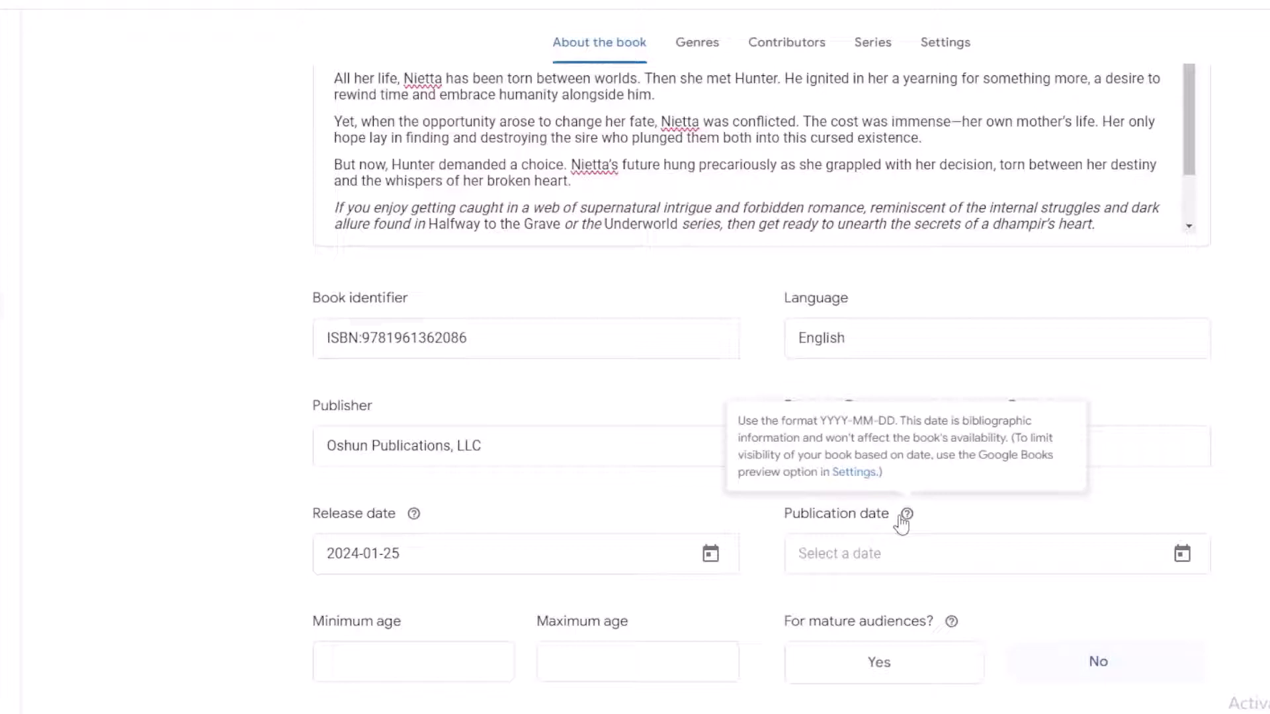
click(447, 666)
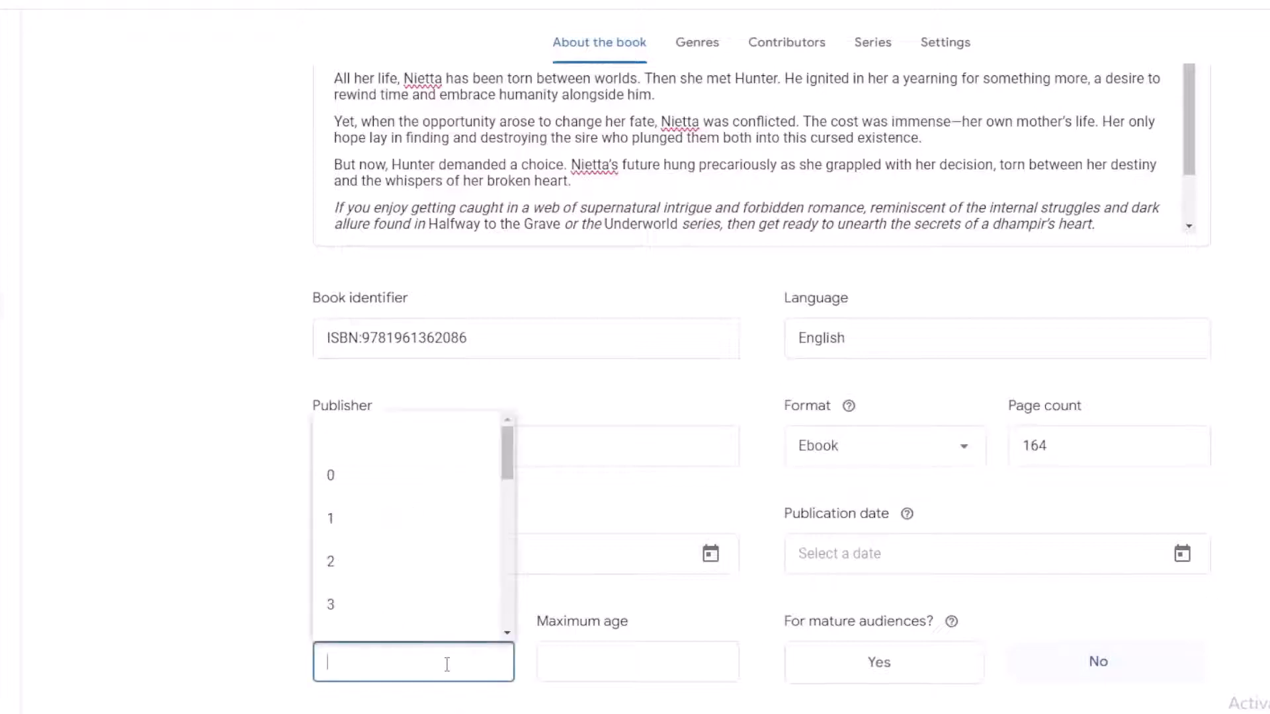
drag(508, 457, 518, 628)
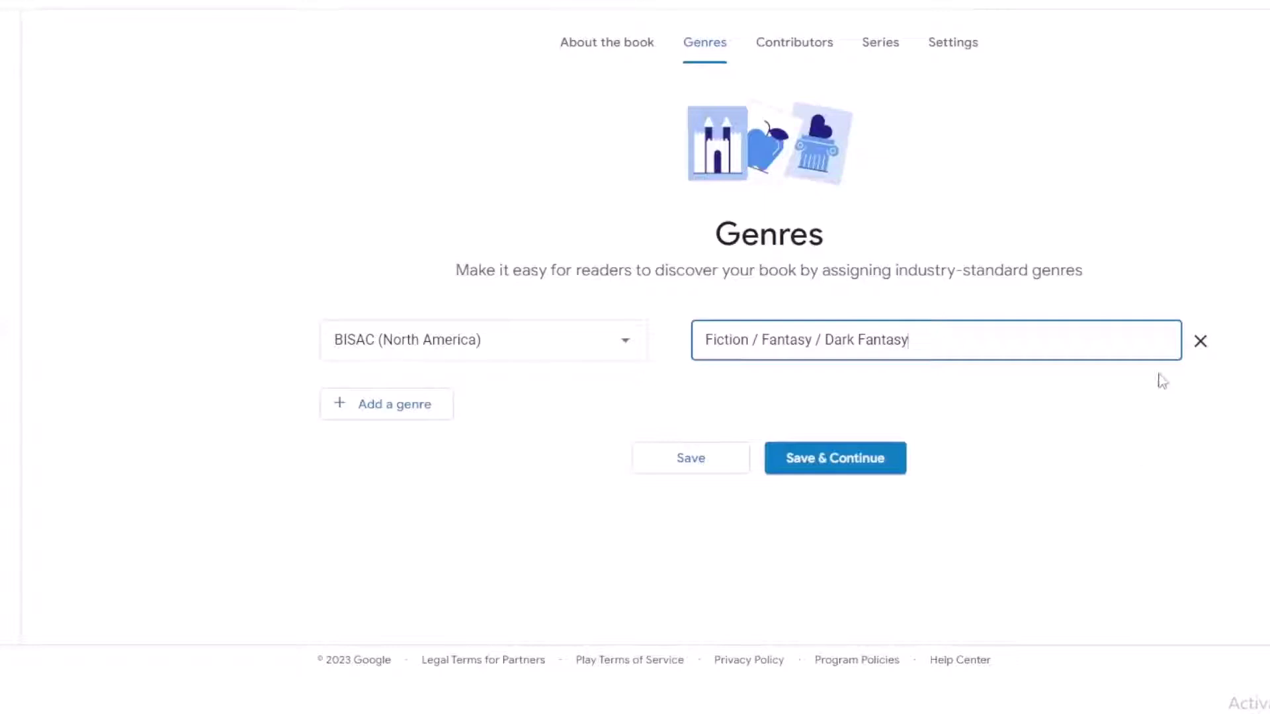
- Add genres Fiction / Fantasy / Paranormal and Romance / Paranormal / Vampires
click(417, 415)
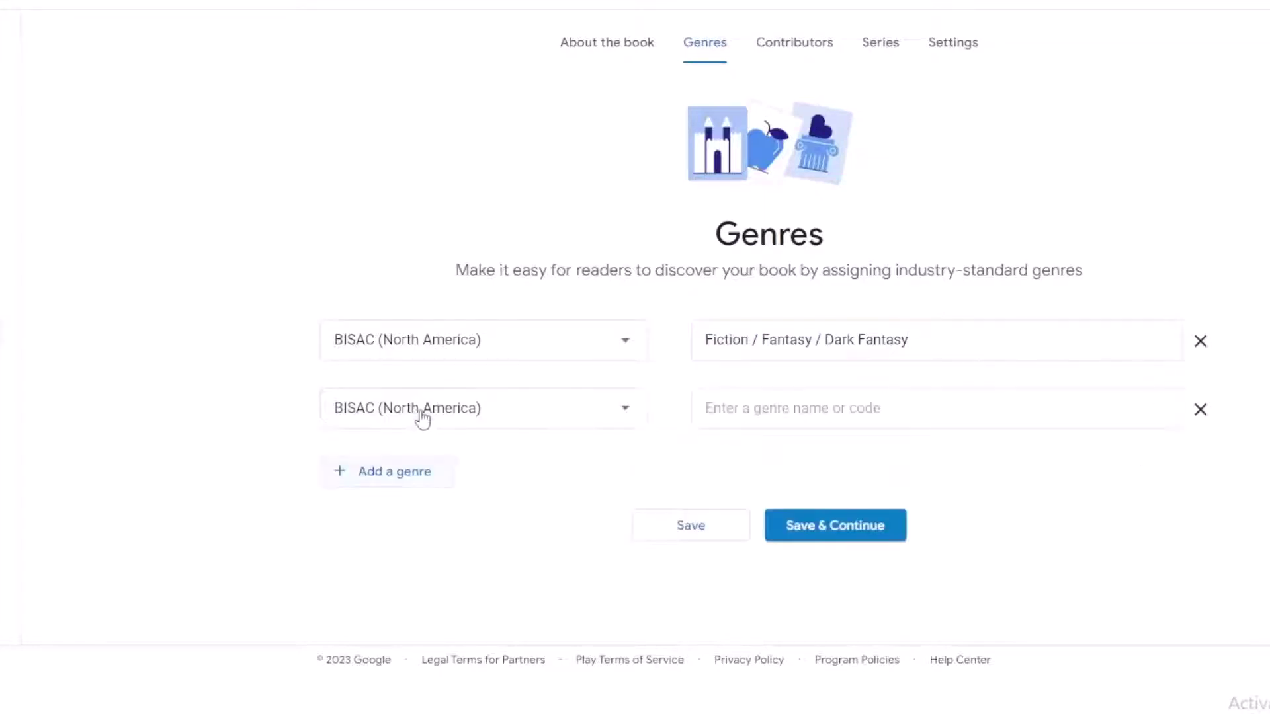
click(895, 409)
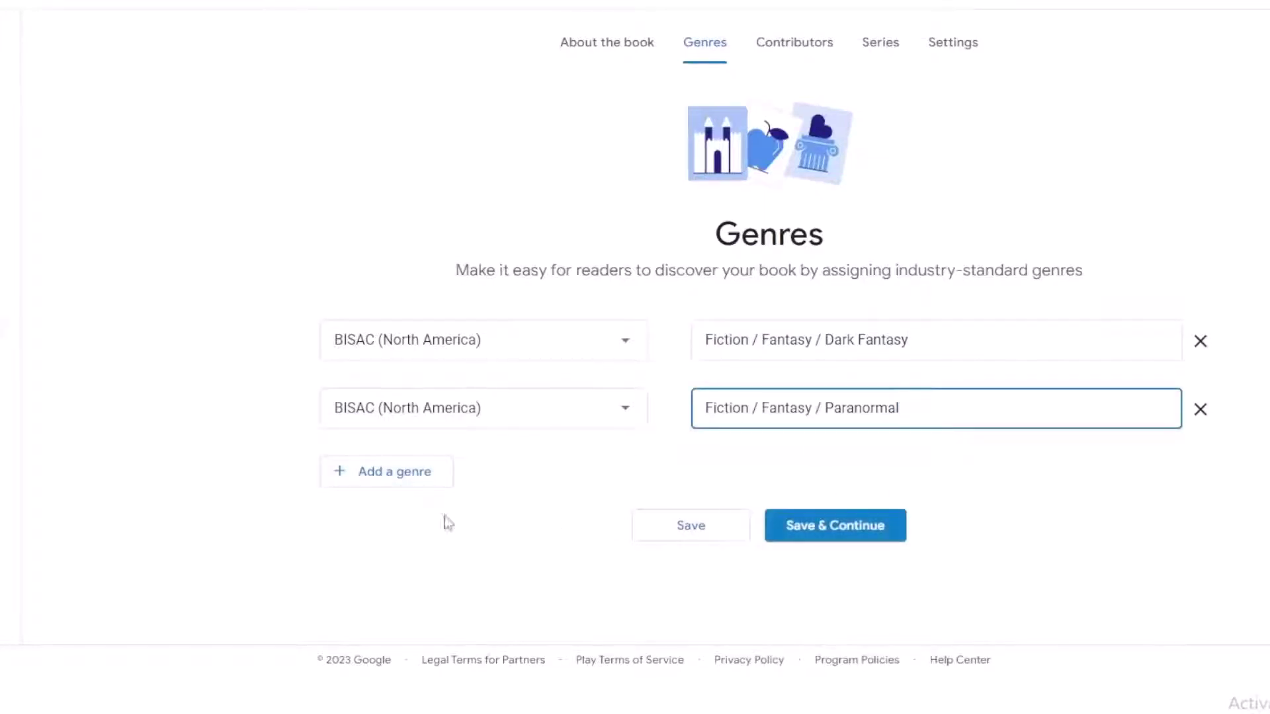
click(398, 481)
click(754, 486)
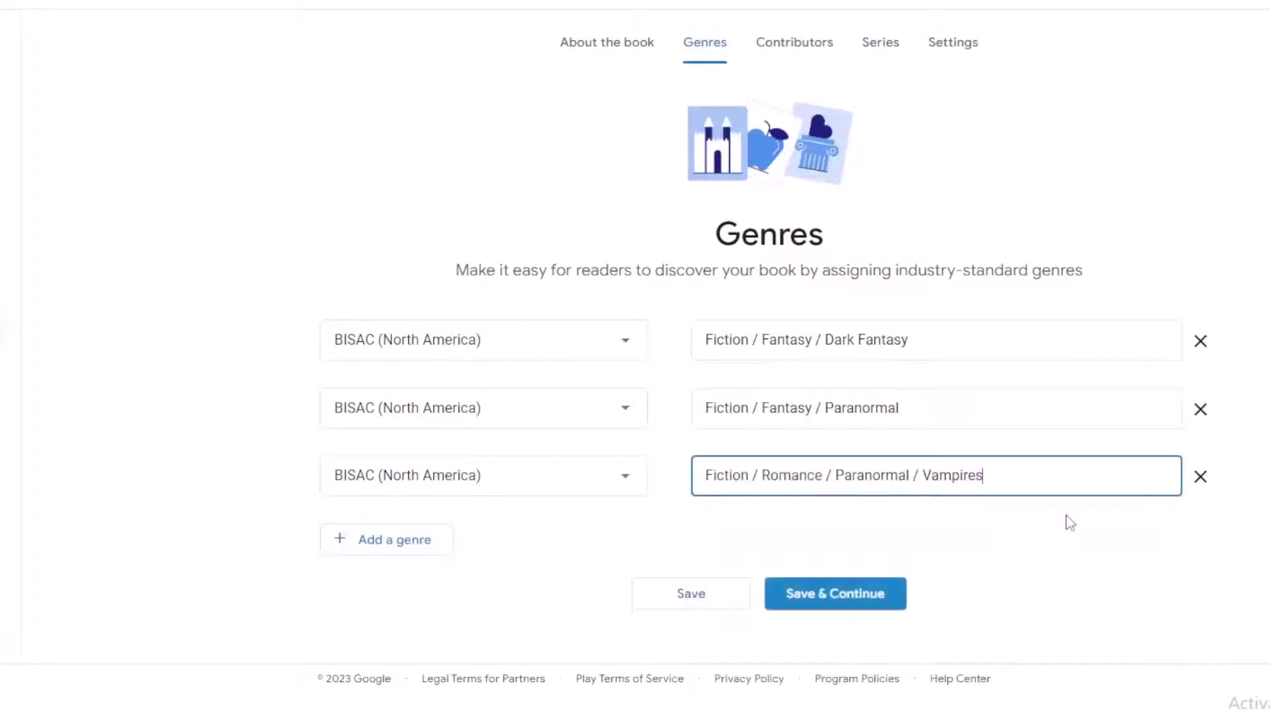
- Save the genres and author details, then skip the Series step
click(847, 595)
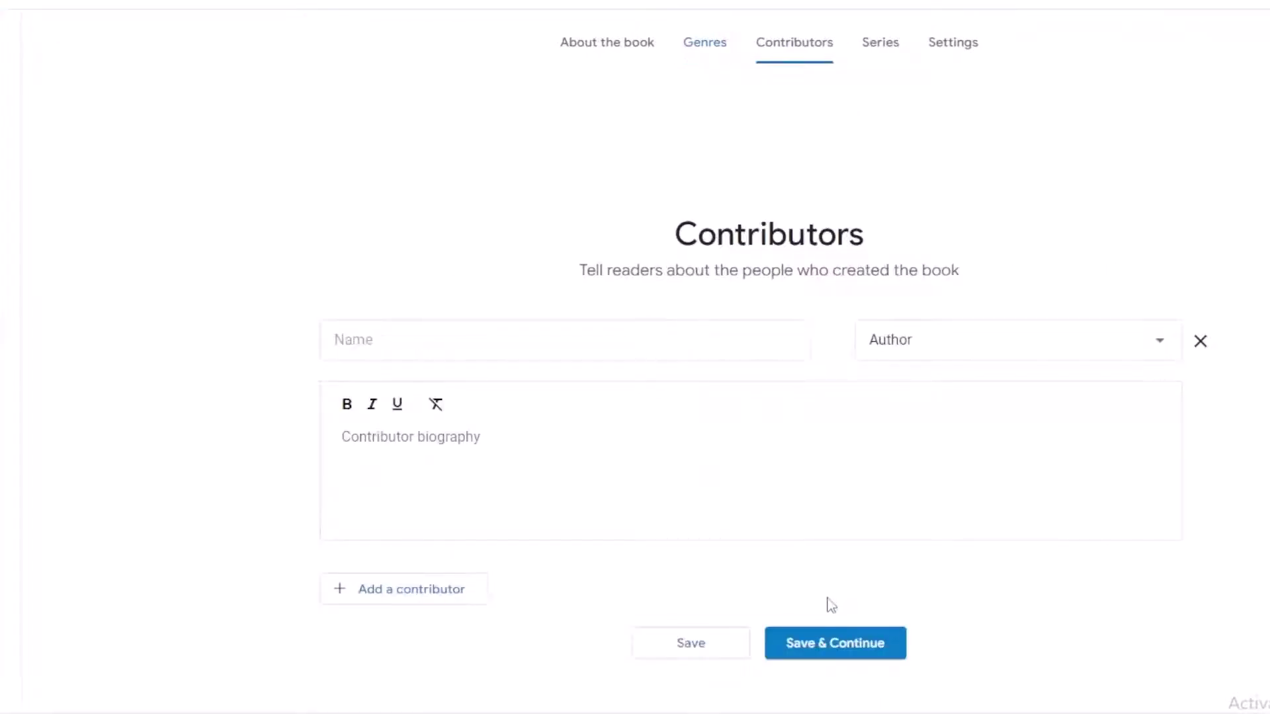
click(874, 652)
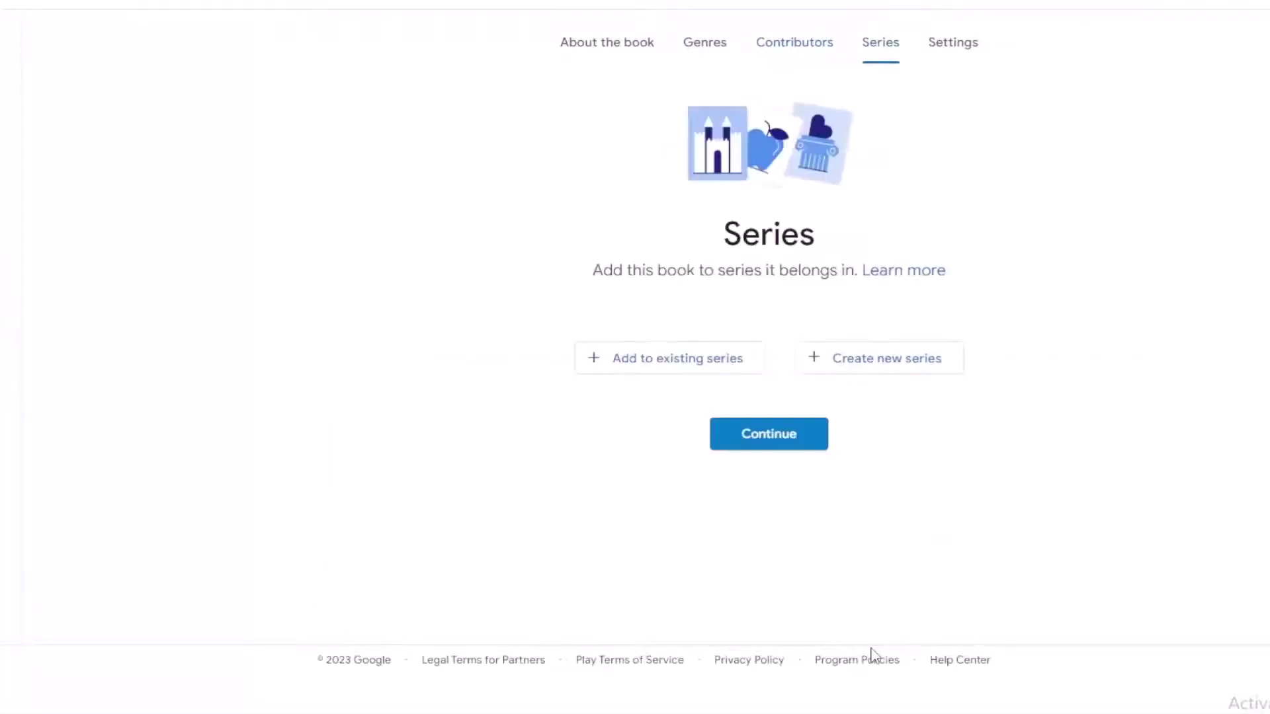
click(776, 439)
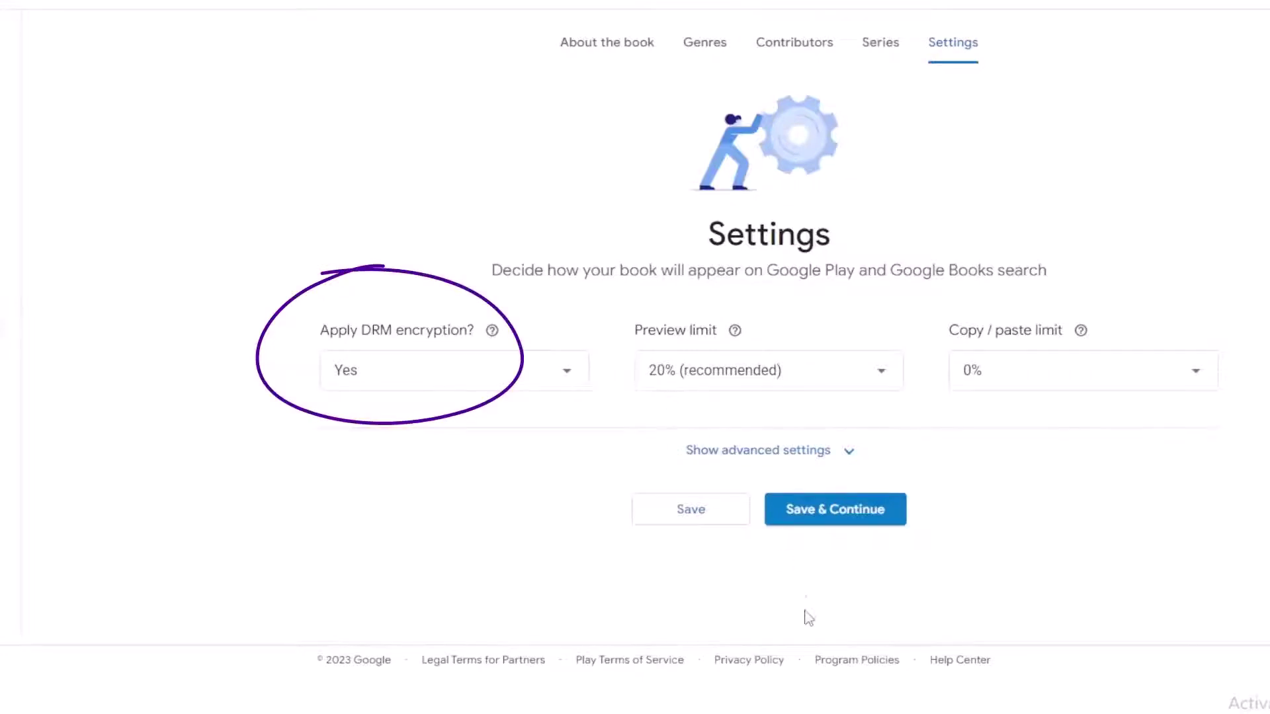
- Save the settings with DRM on, 20% preview and 0% copy limit
click(845, 510)
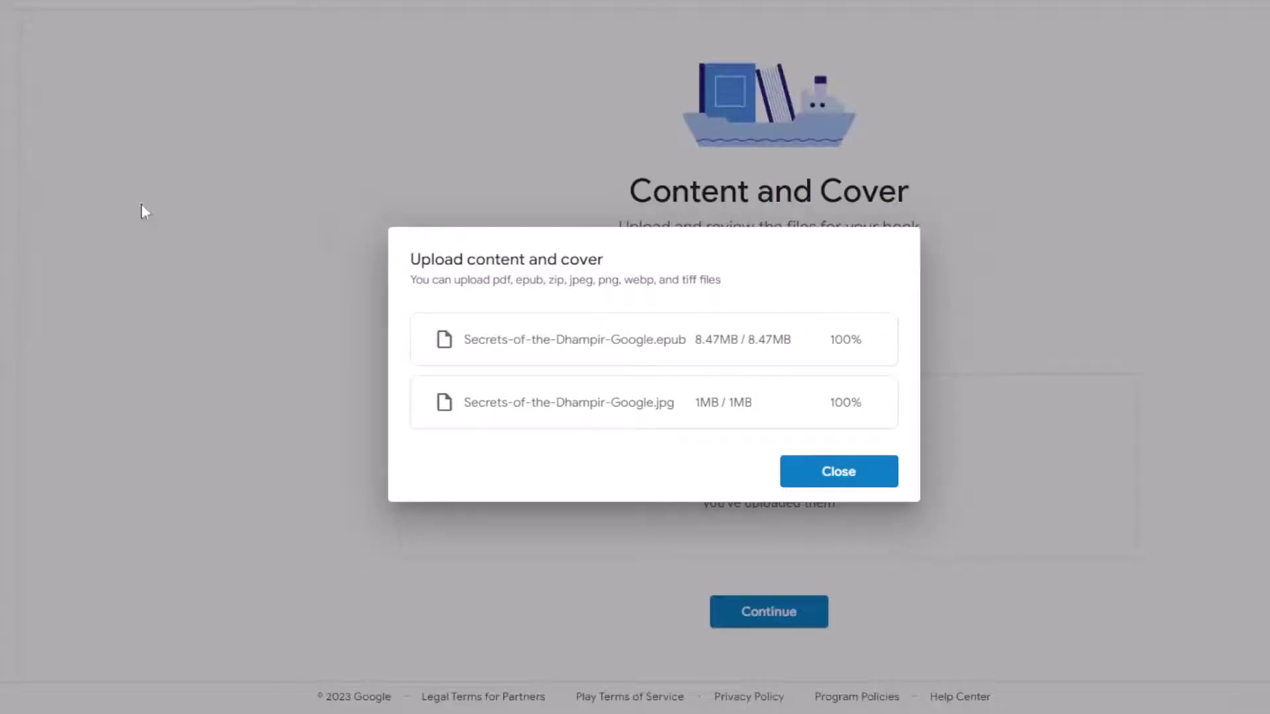
- Close the completed upload dialog and continue to the Book prices step
click(830, 481)
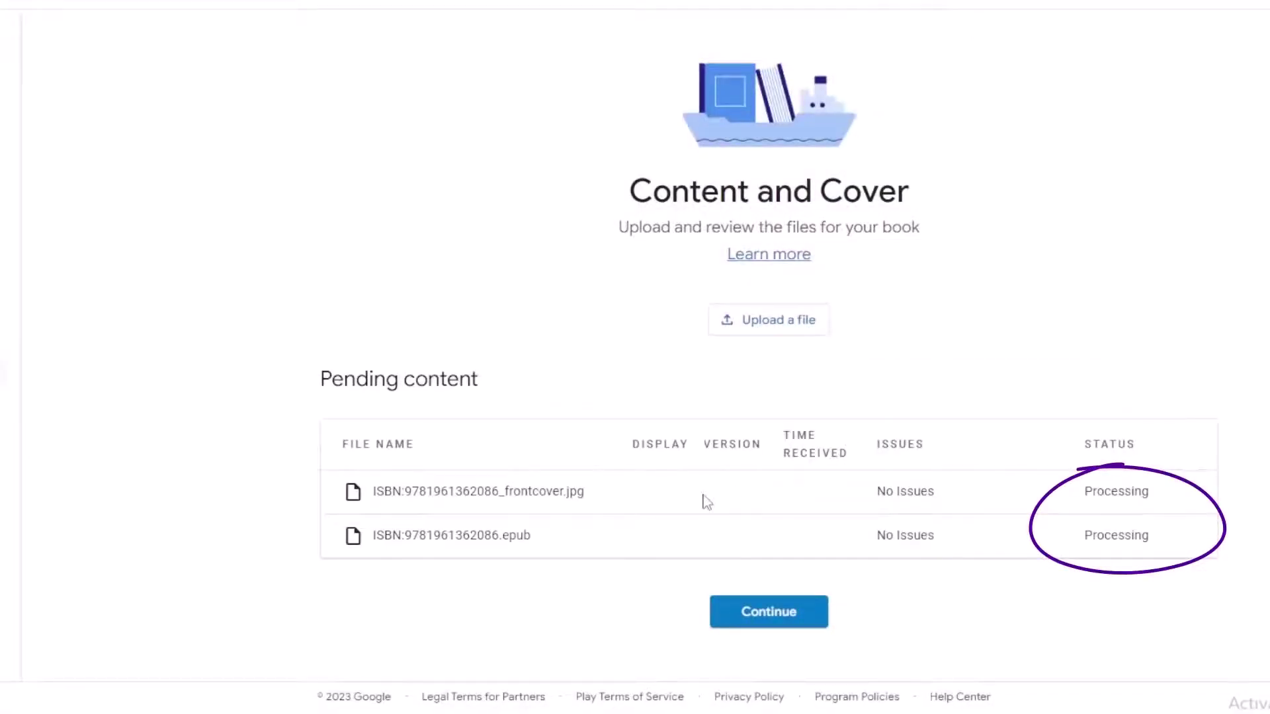
click(785, 613)
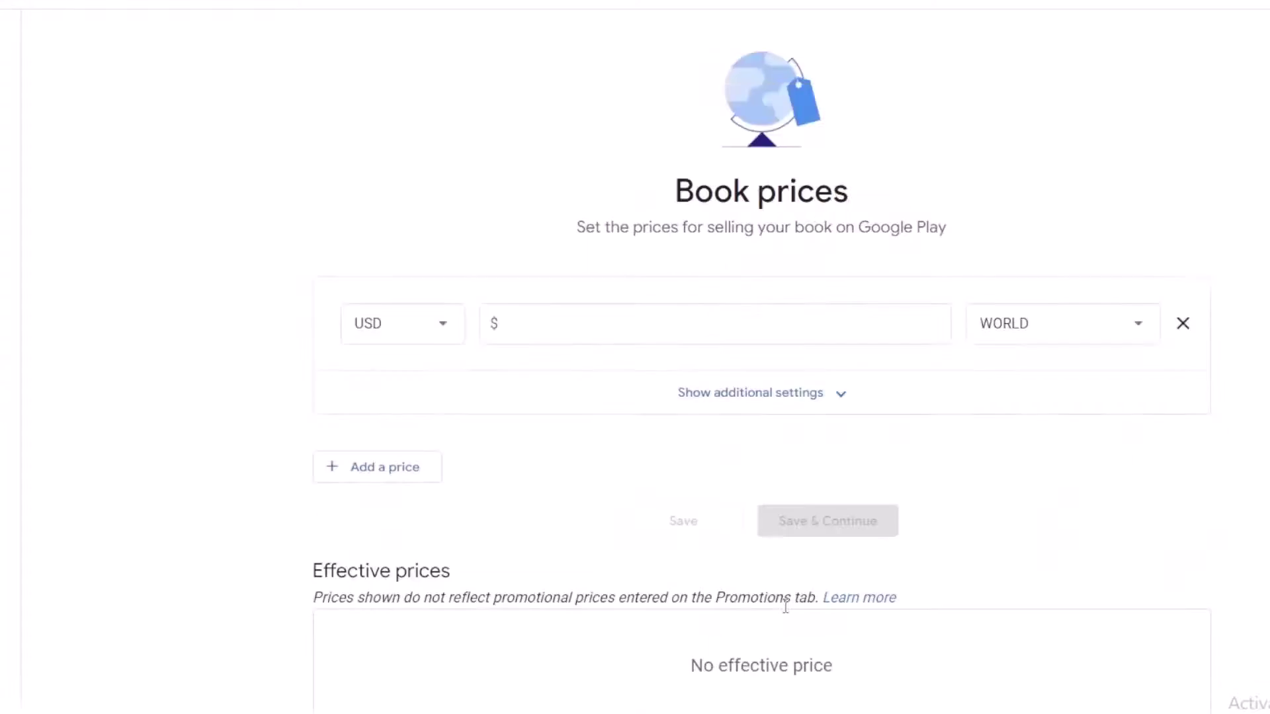
- Set the worldwide list price to USD 3.99 and add a second USD 1.99 worldwide price
click(607, 320)
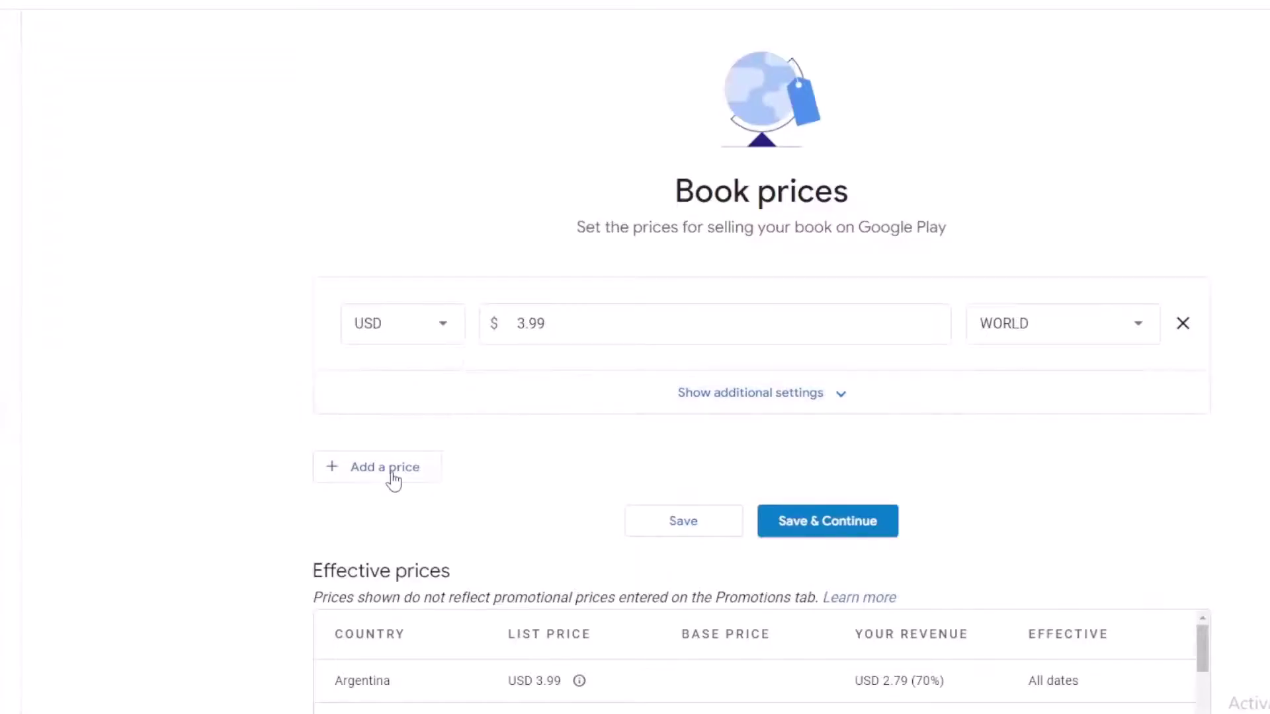
click(392, 481)
text(1.99)
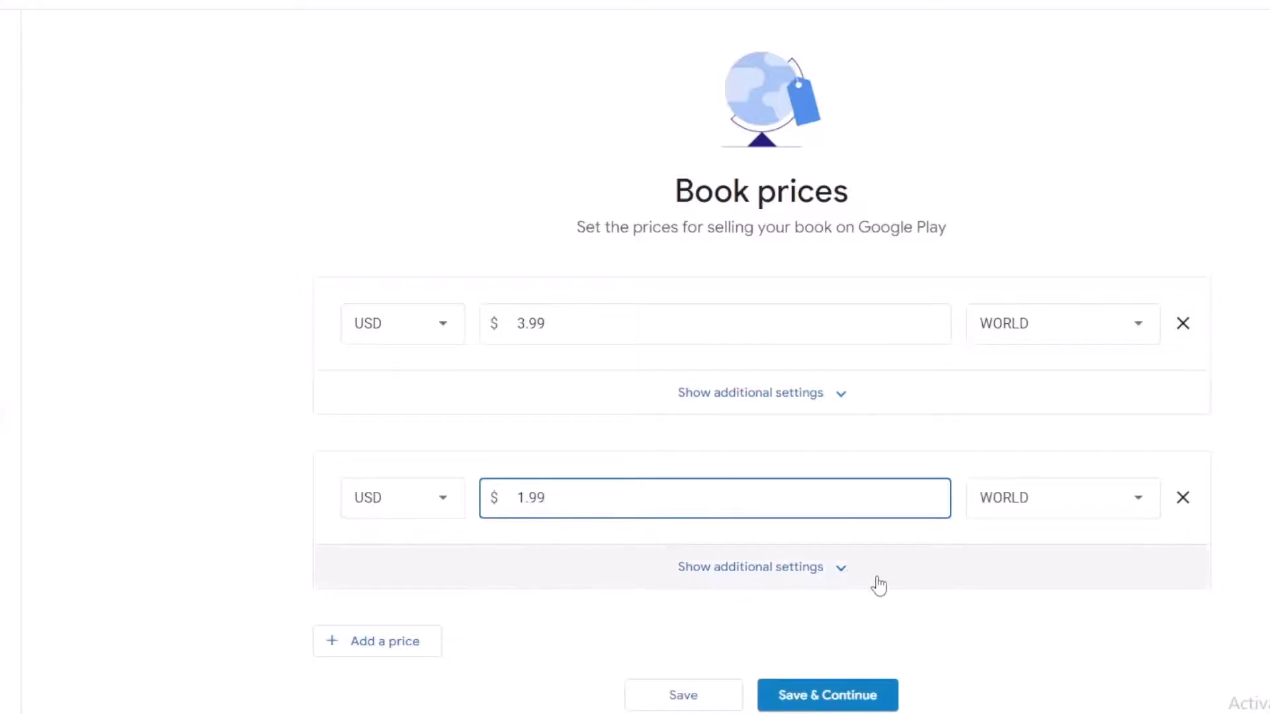
- Make the 1.99 price effective from December 31, 2023 to January 24, 2024
click(818, 576)
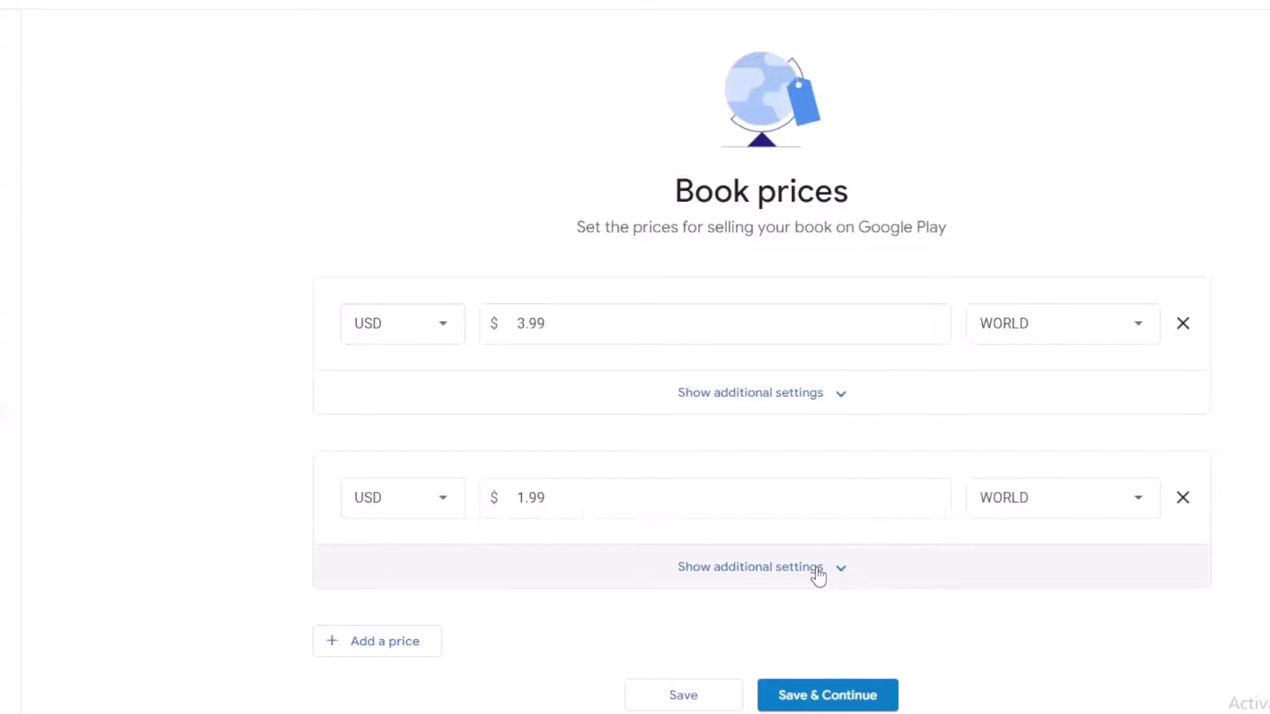
scroll(907, 445, down, 3)
click(886, 493)
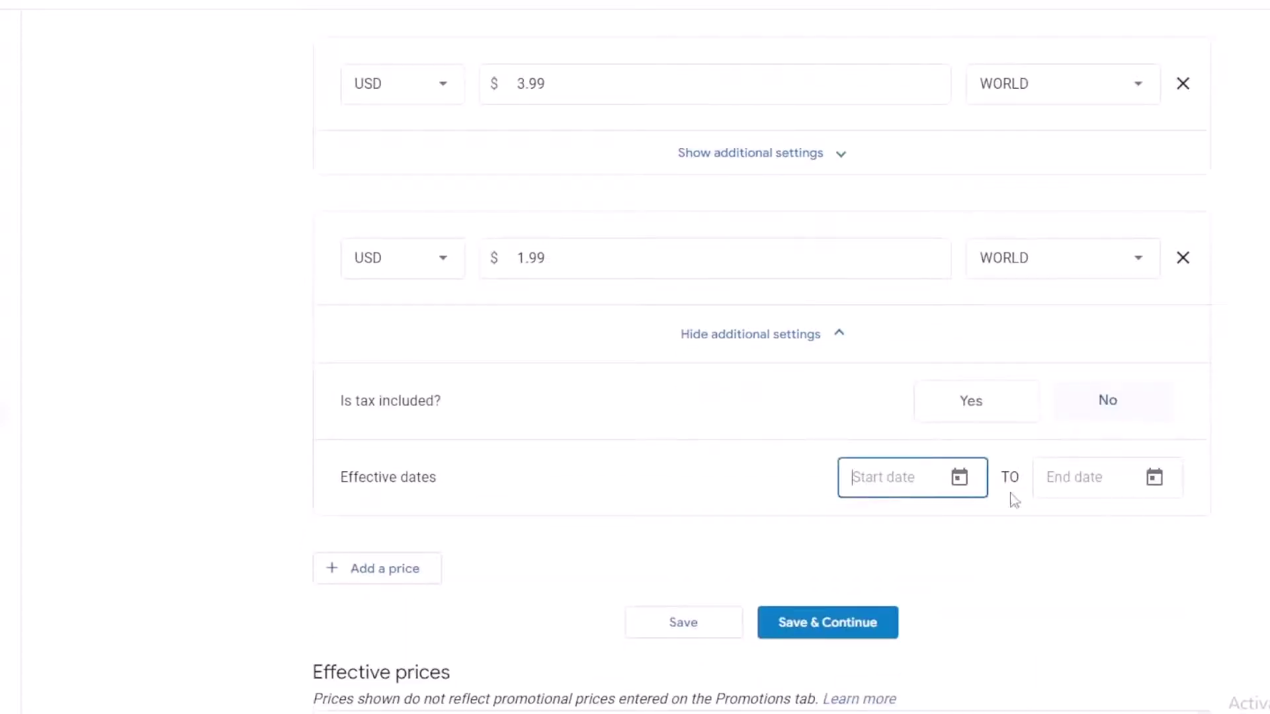
click(960, 478)
click(862, 439)
click(1136, 537)
click(1154, 532)
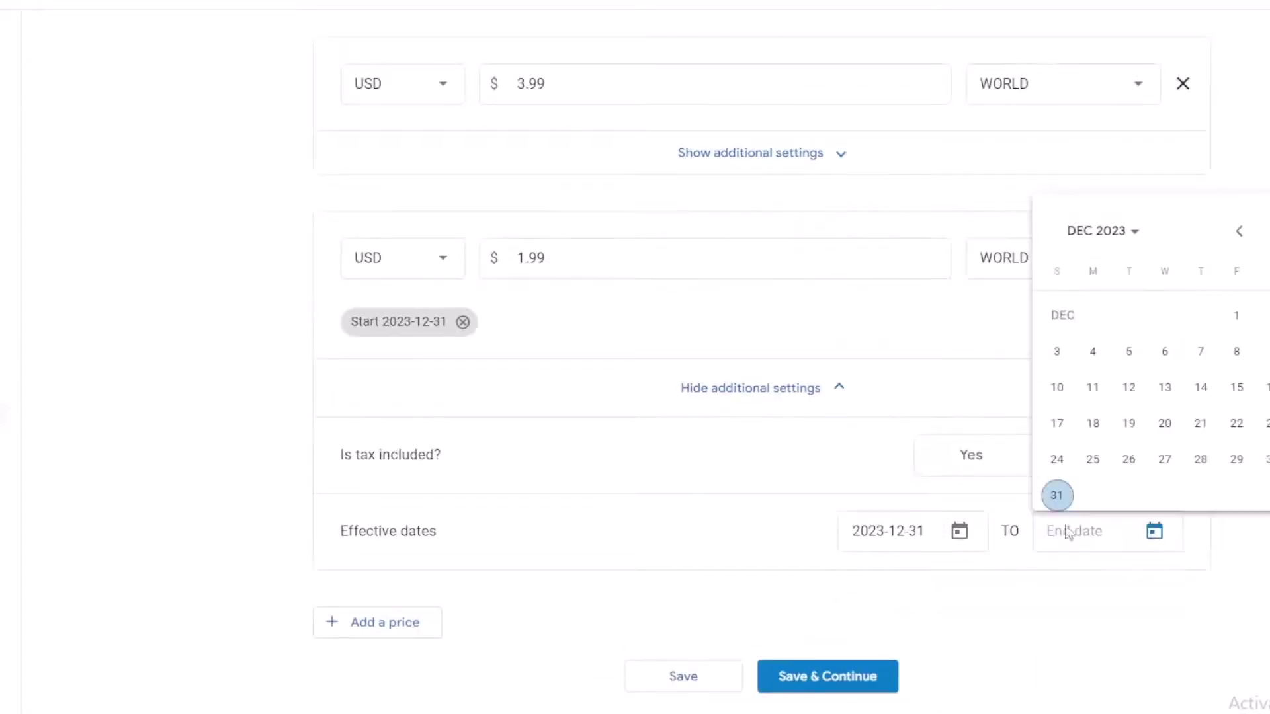
click(1260, 230)
click(1166, 461)
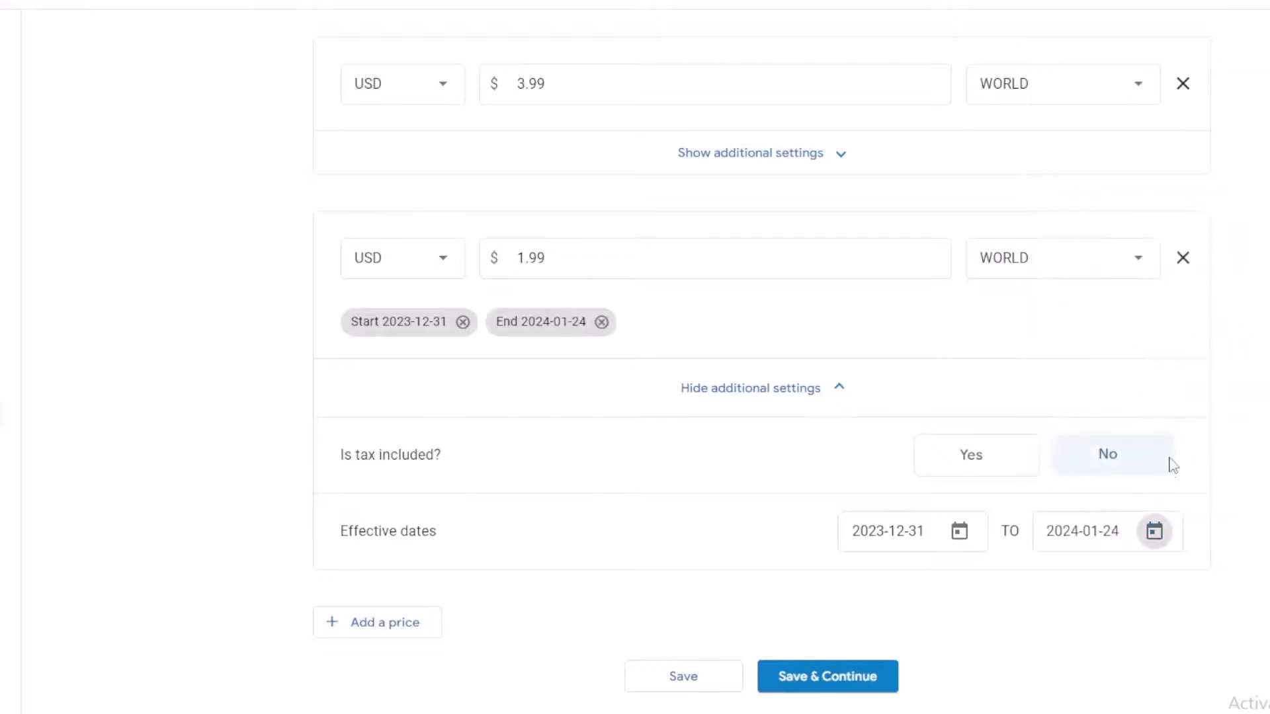
- Add a third USD 0.99 price for January 25–30, 2024, and save all prices
click(385, 623)
text(.99)
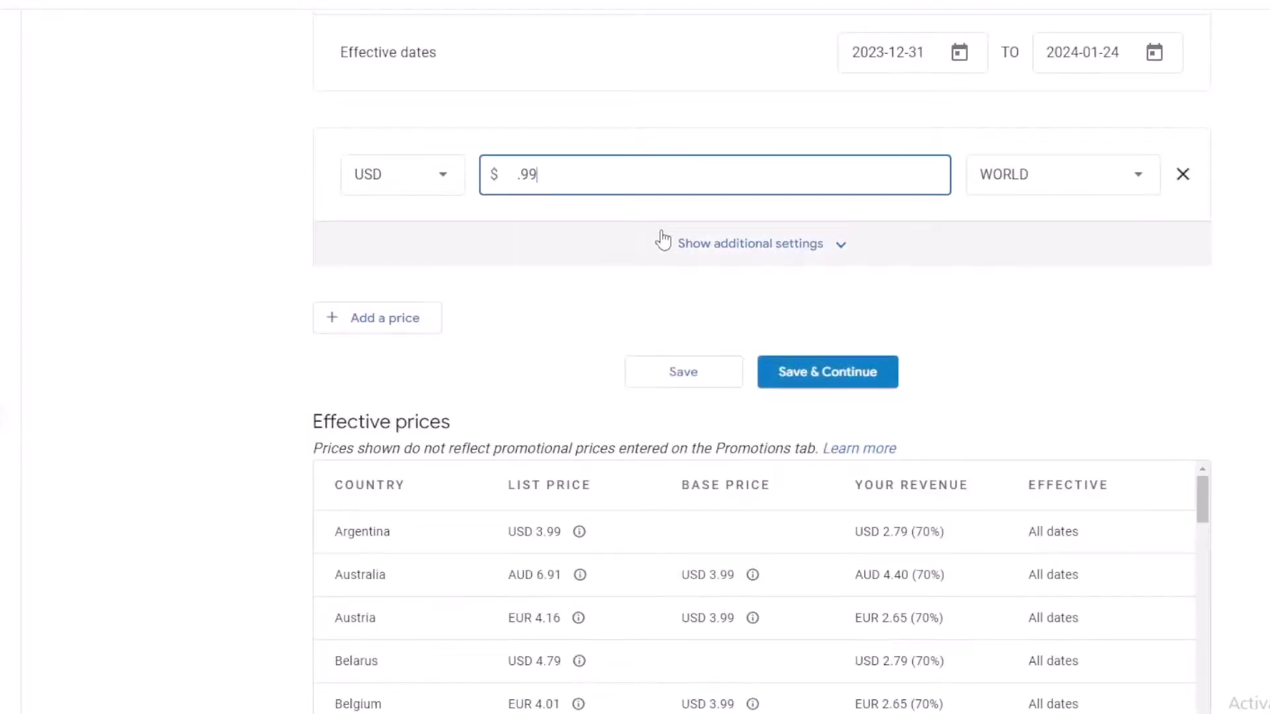
click(793, 248)
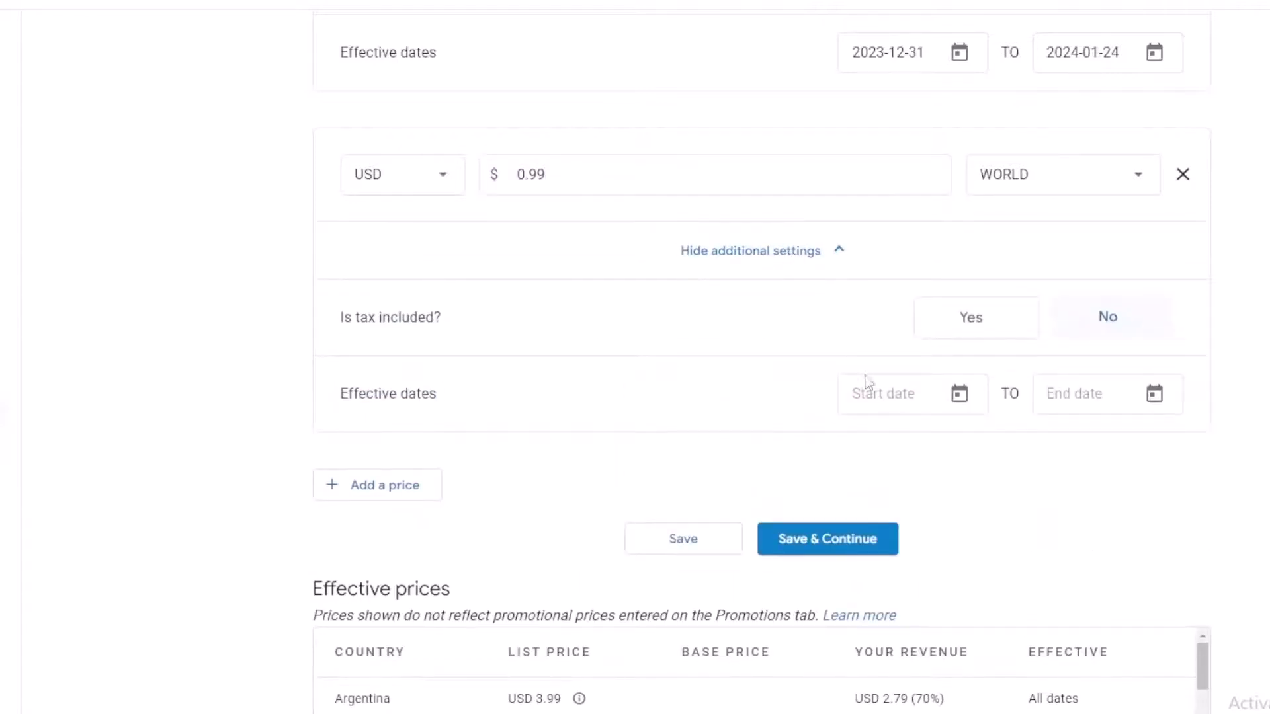
click(881, 395)
click(1080, 450)
click(1040, 681)
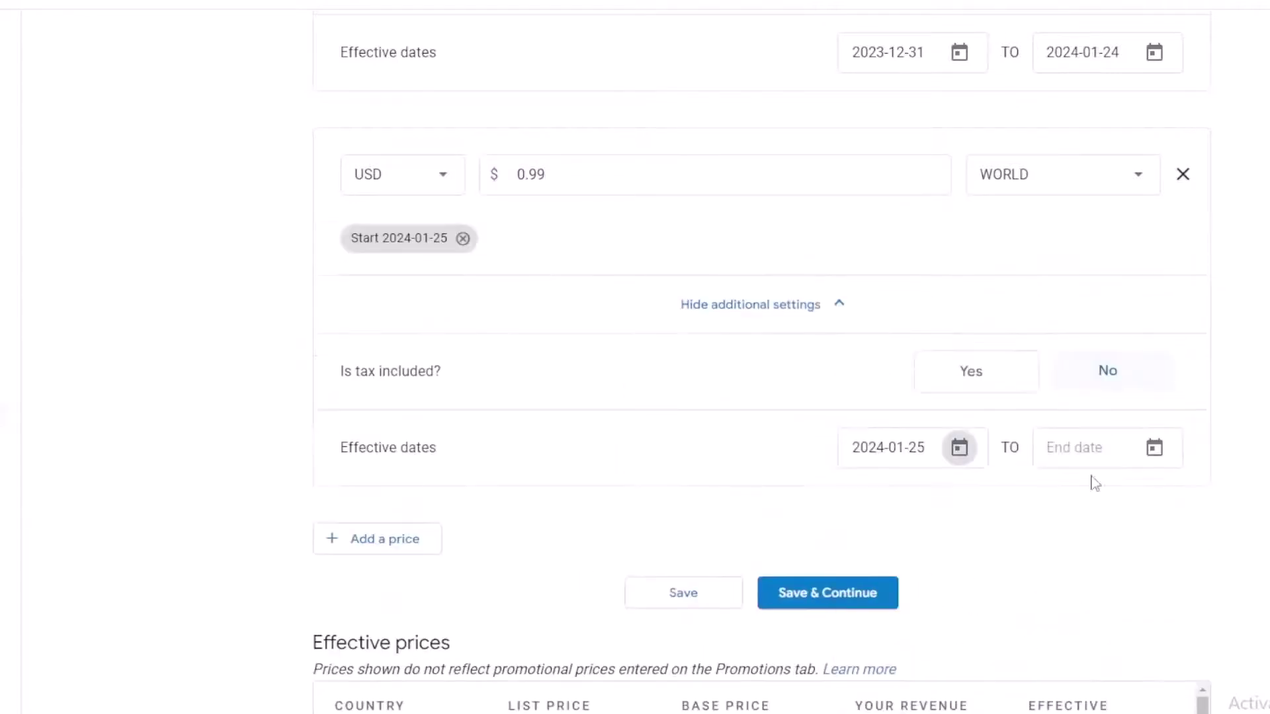
click(1154, 448)
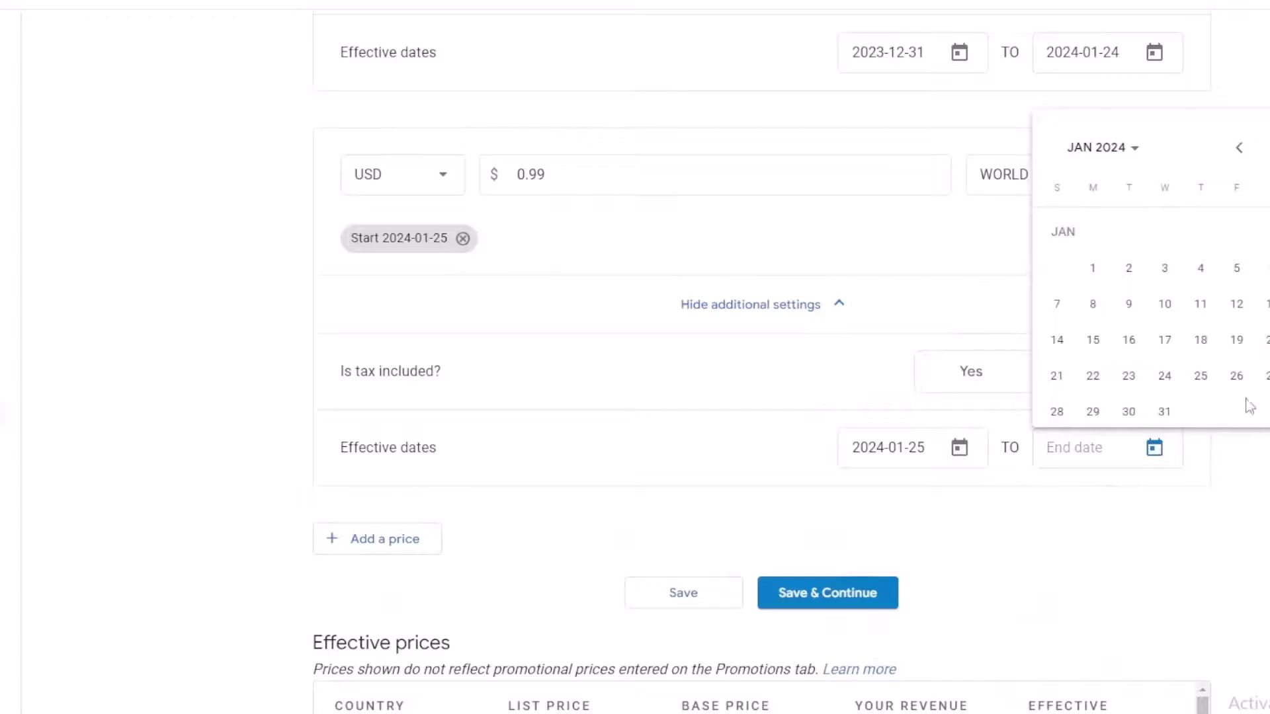
click(1128, 411)
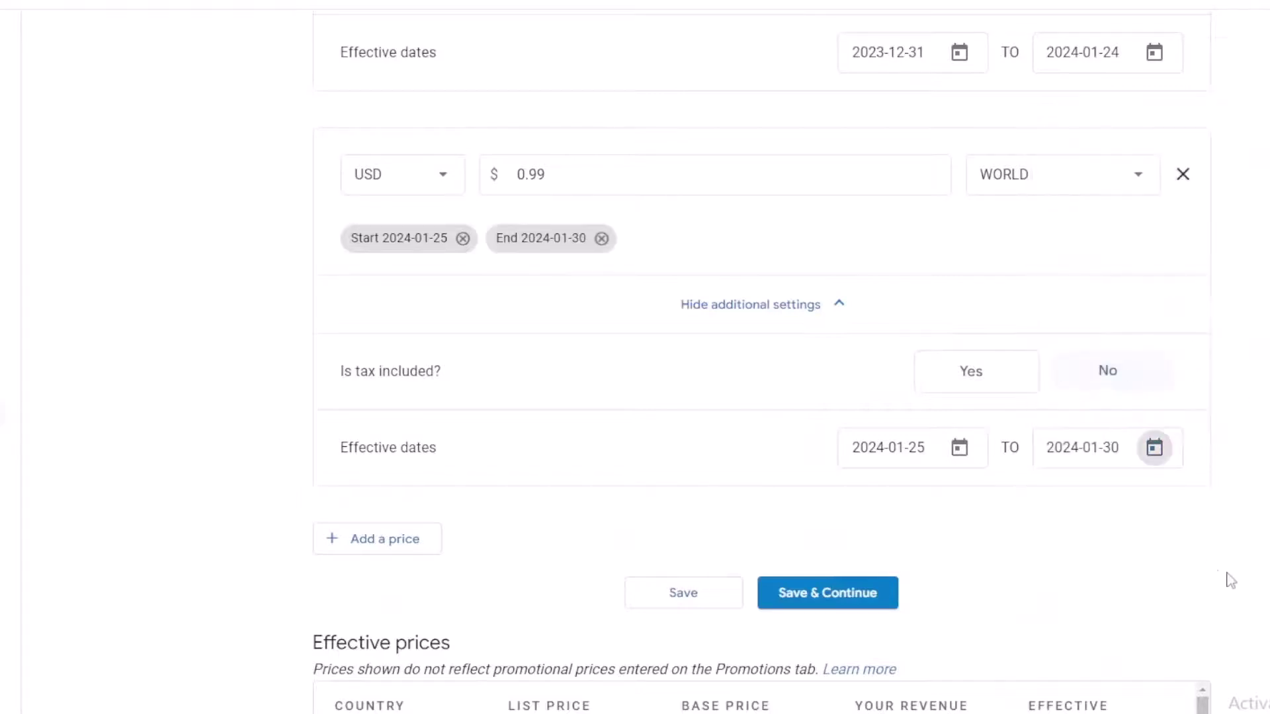
click(828, 599)
scroll(750, 470, down, 5)
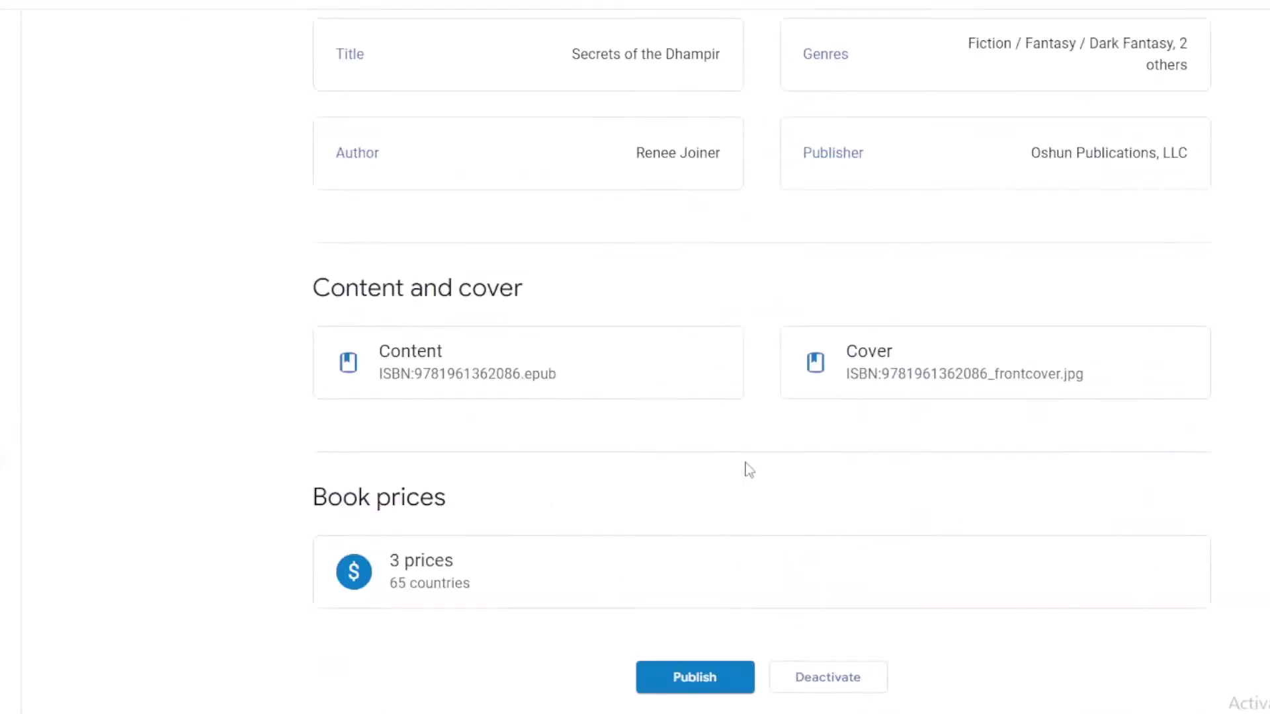
- Publish the book from the Review and publish page to Google Play and Google Books
click(700, 689)
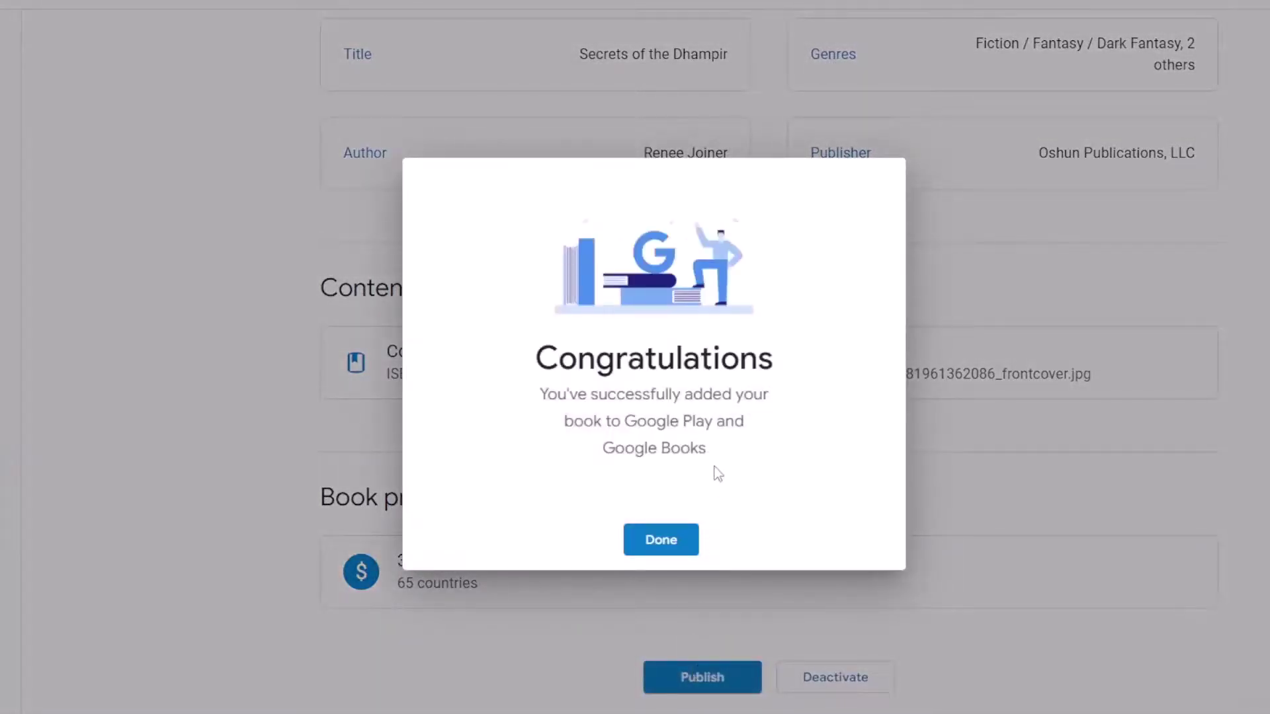
- Dismiss the Congratulations dialog to return to the Book catalog showing Secrets of the Dhampir
click(662, 541)
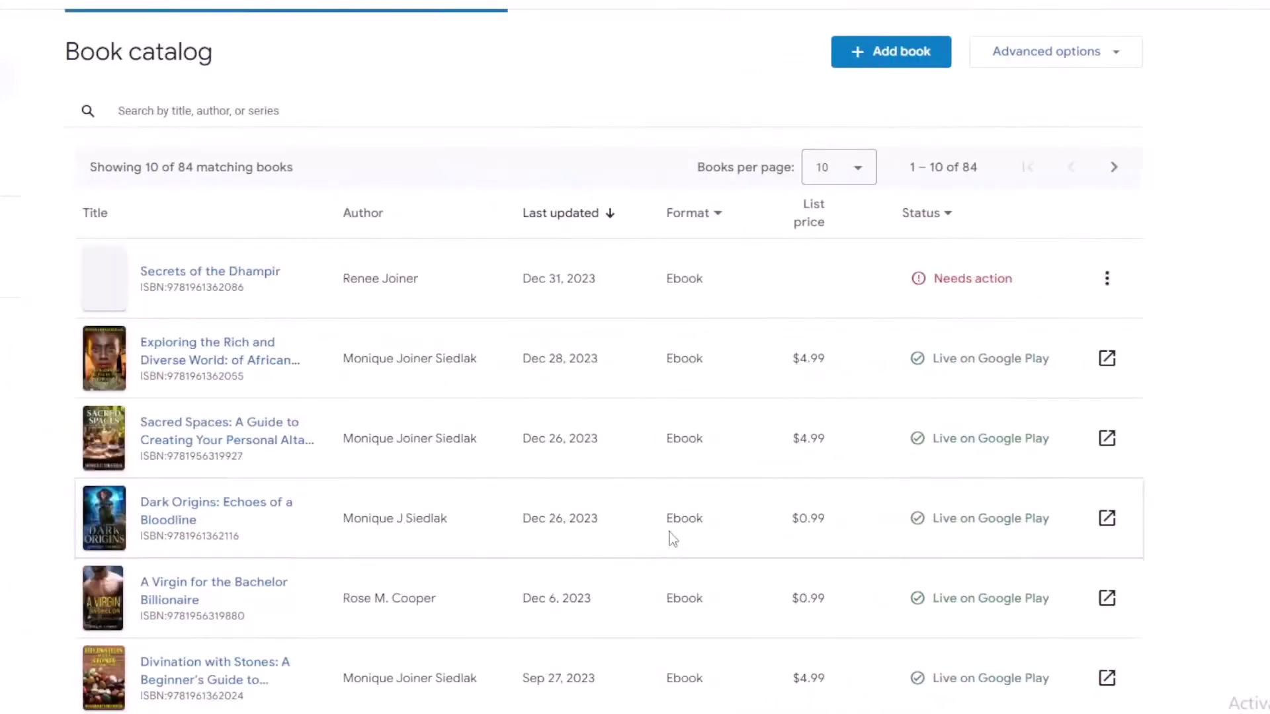